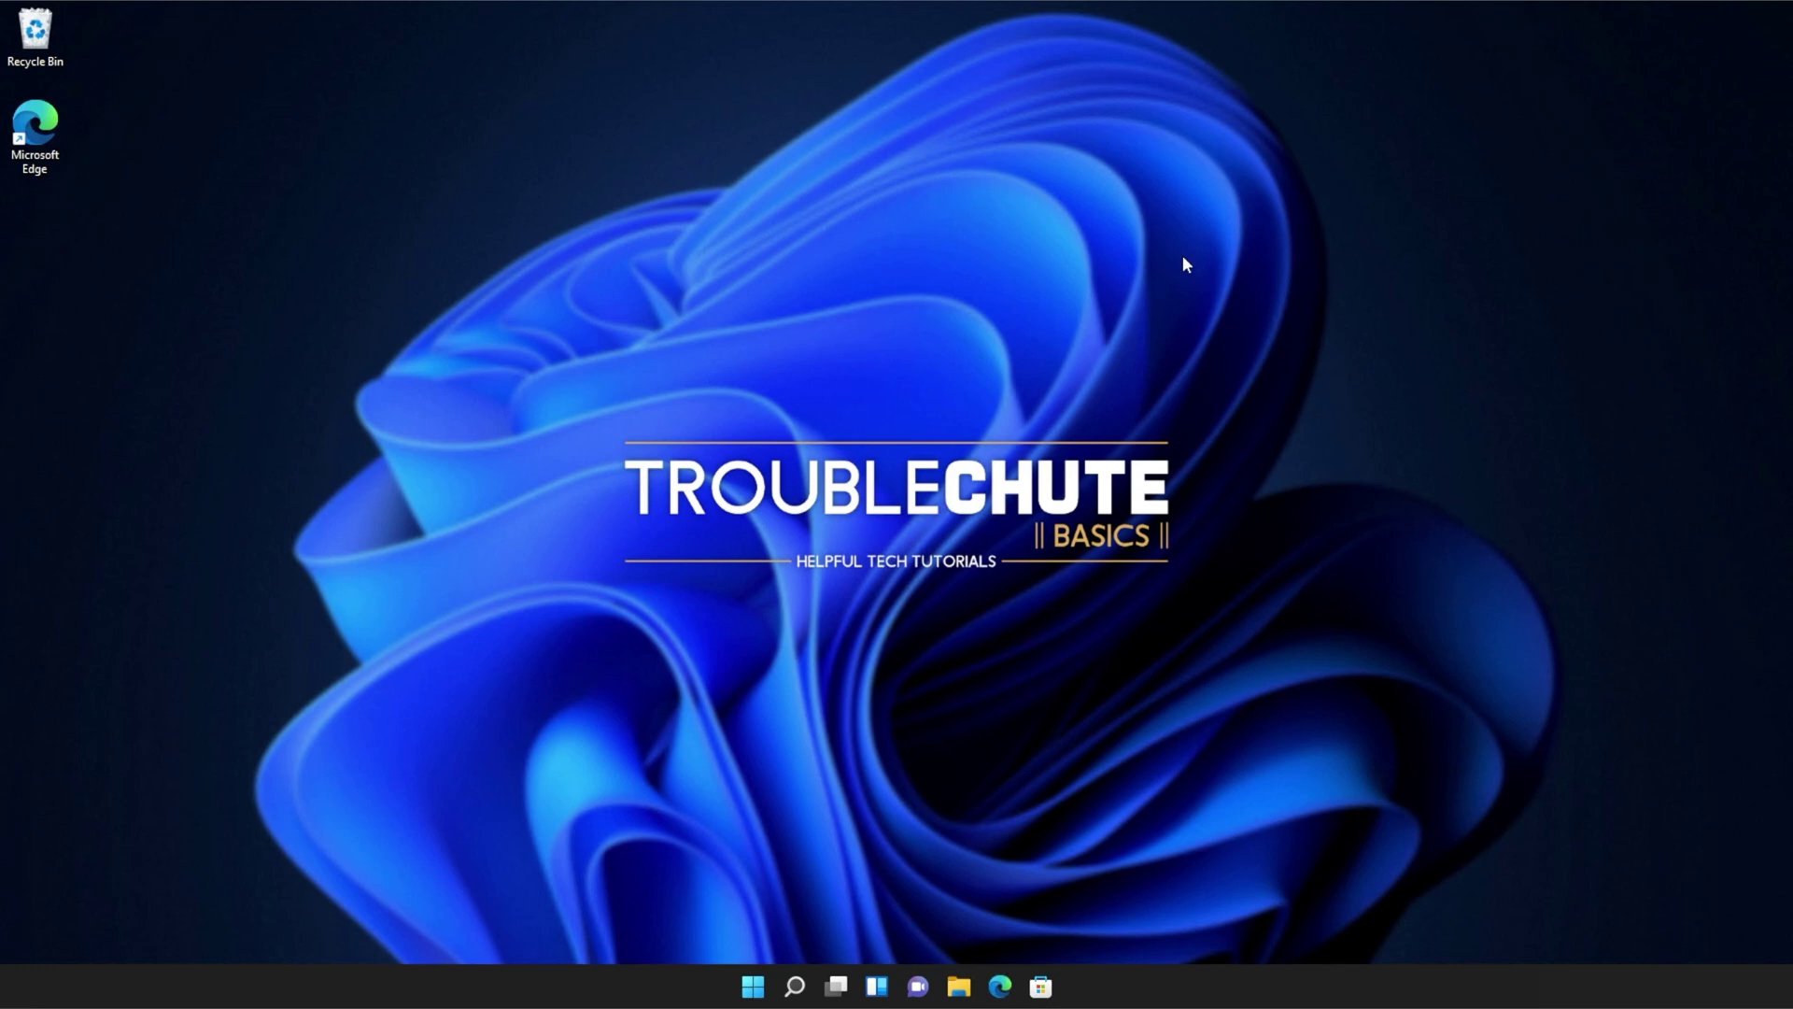
Step: Download vc_redist.x64.exe and vc_redist.x86.exe from the Visual C++ 2015 page, allowing multiple downloads
click(1009, 987)
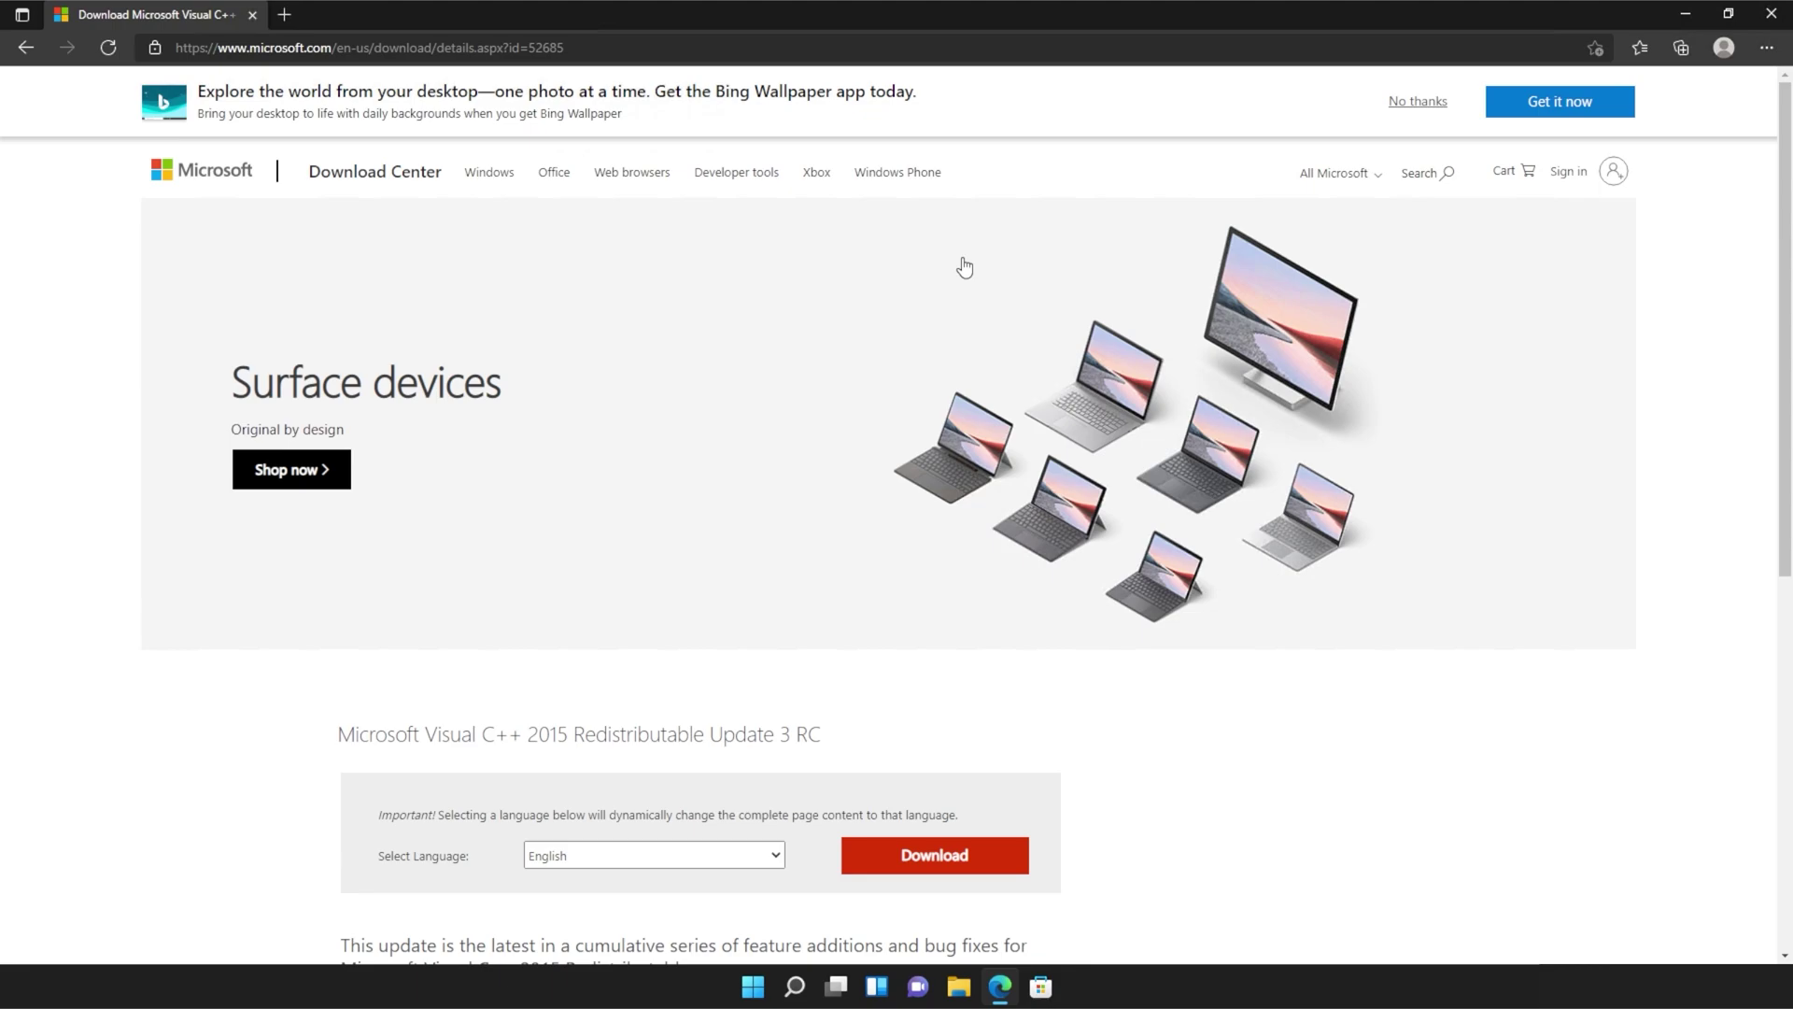
scroll(963, 274, down, 1)
scroll(961, 299, down, 1)
scroll(961, 351, down, 1)
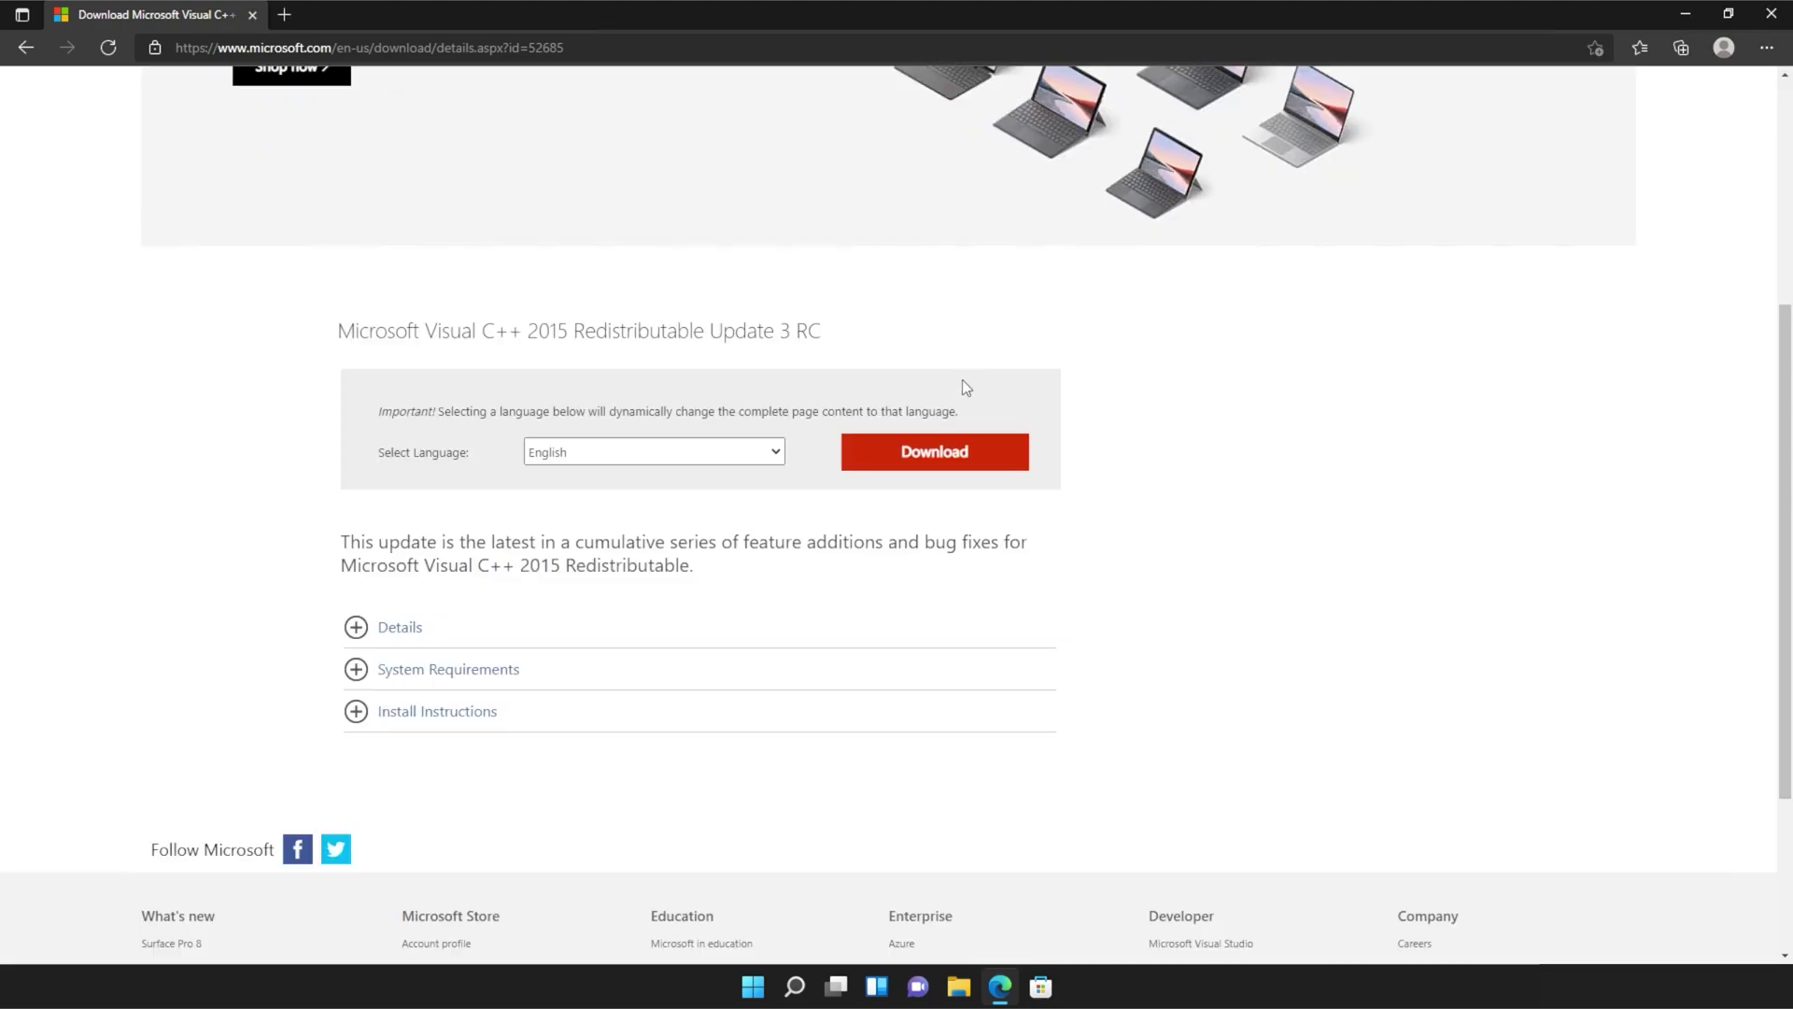
click(937, 470)
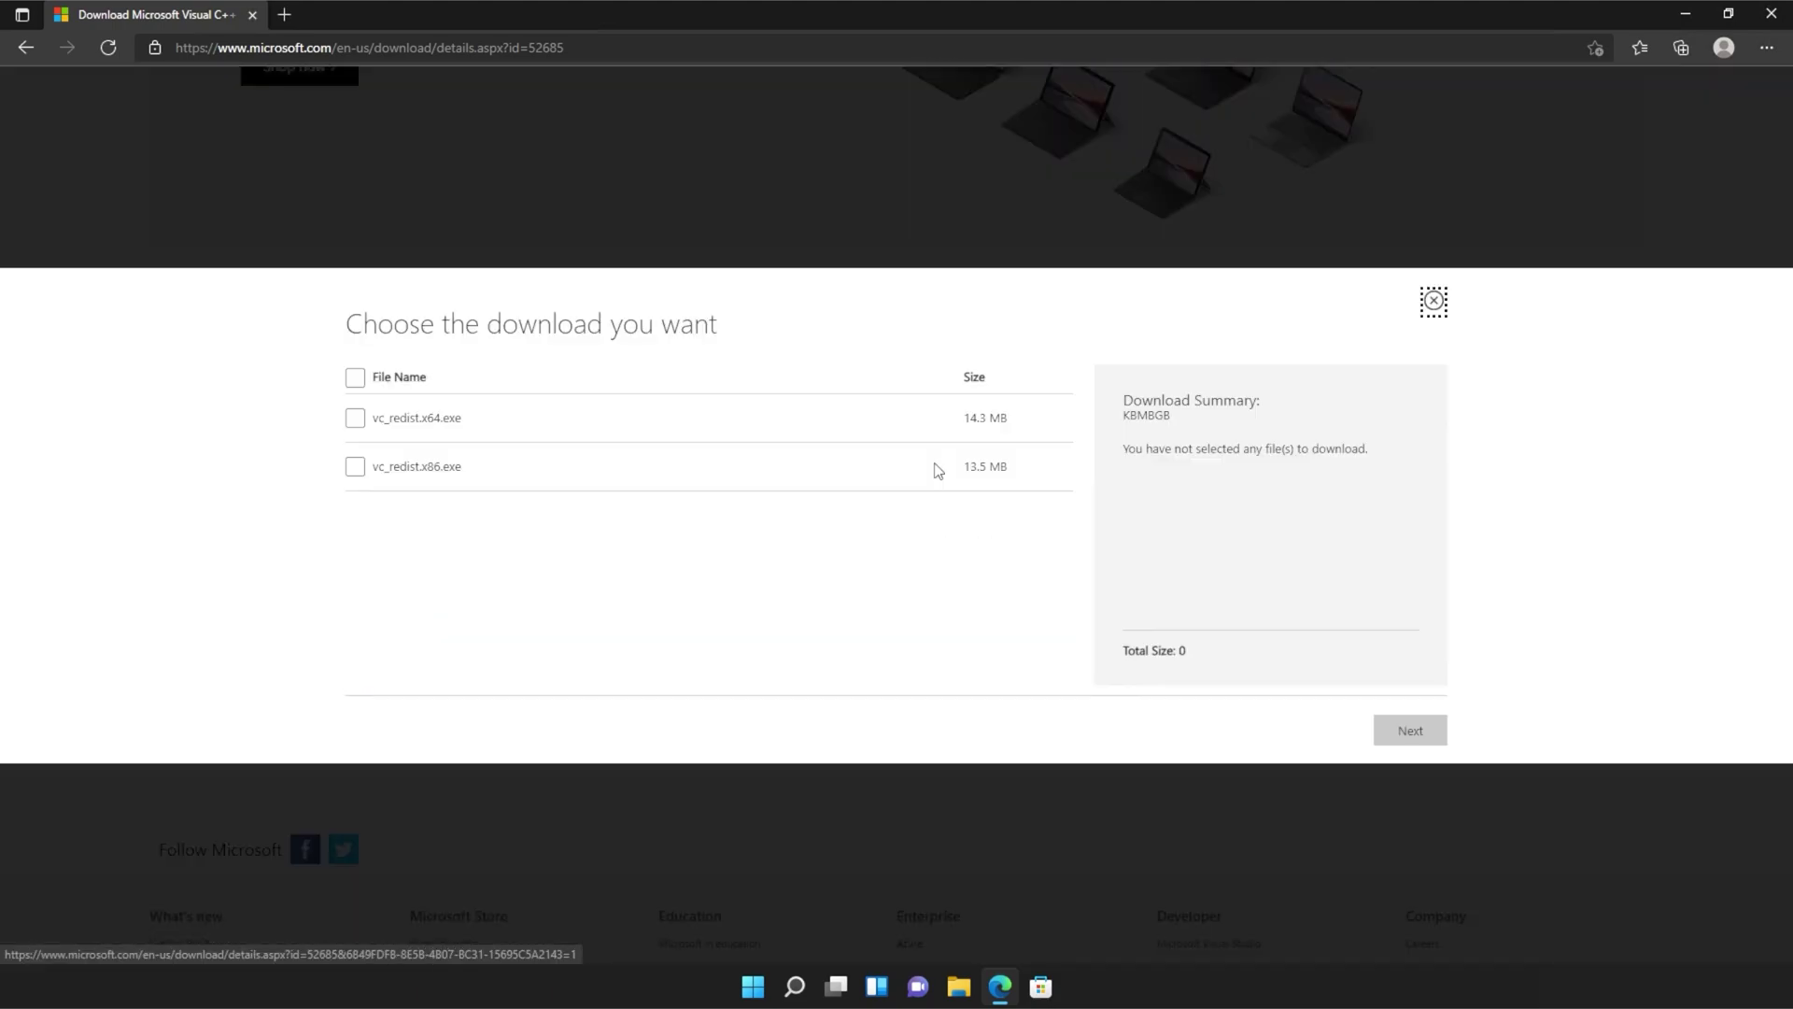
click(357, 377)
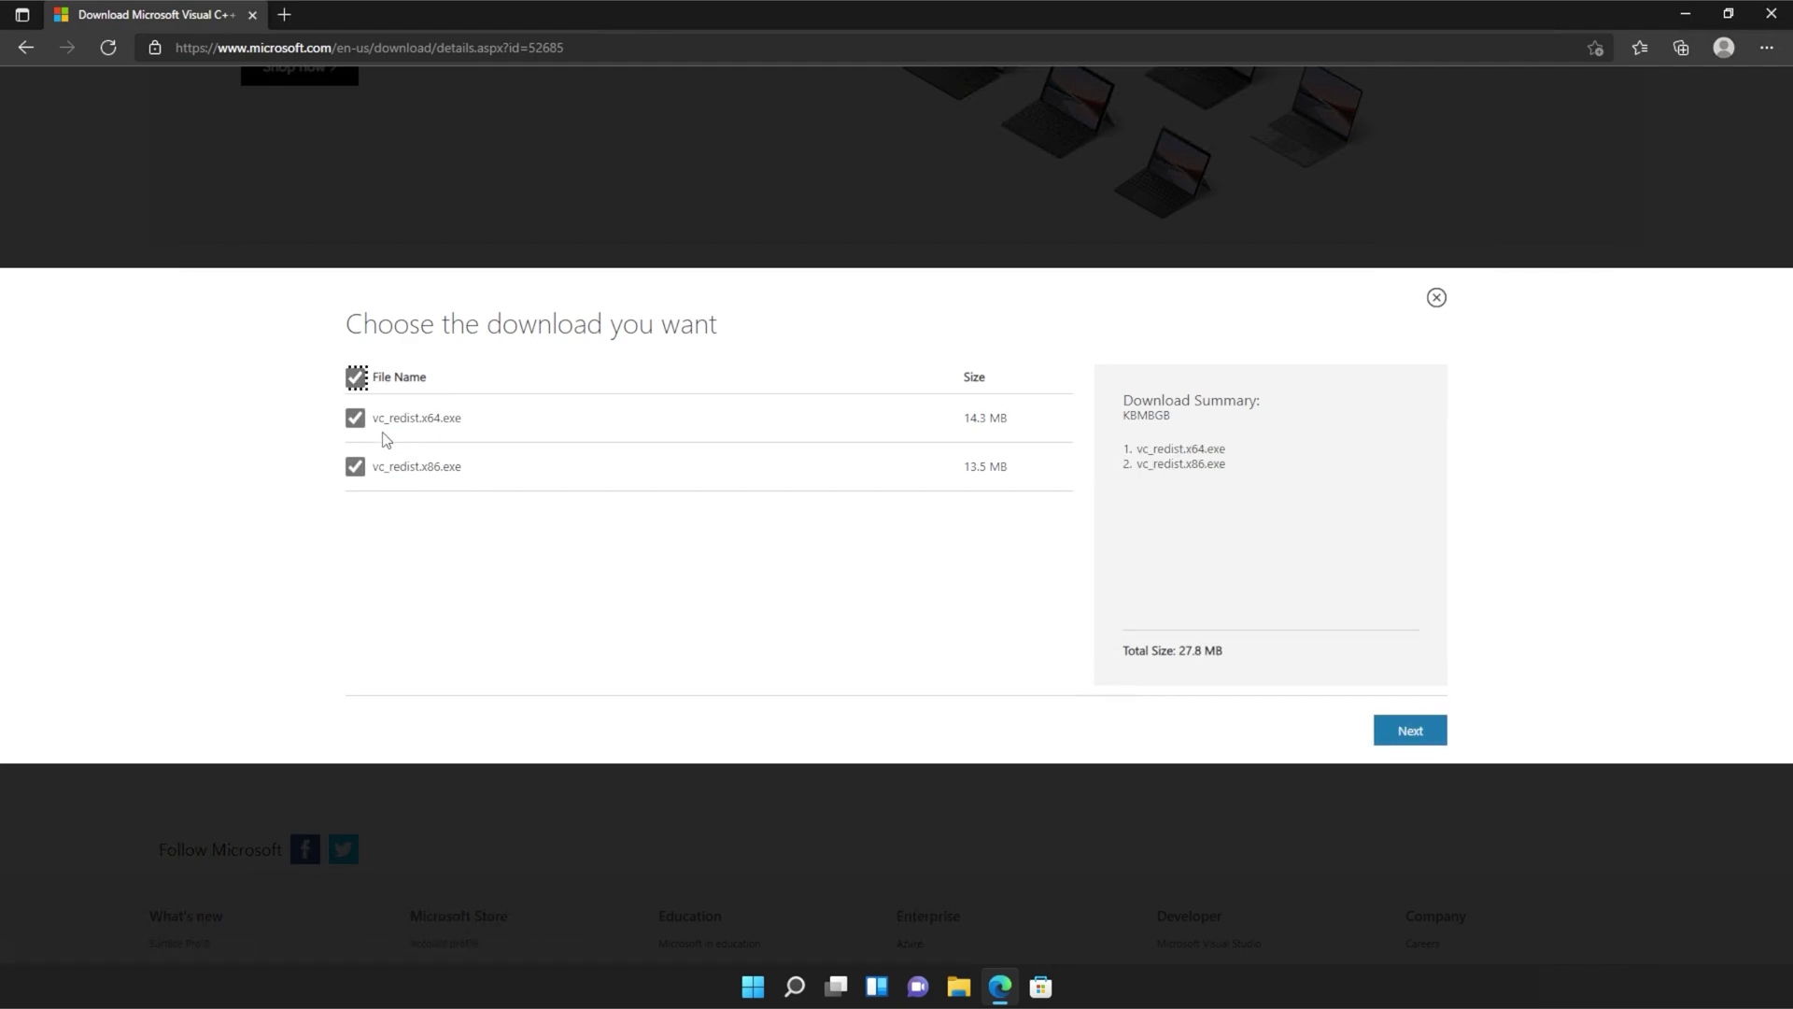
click(1409, 732)
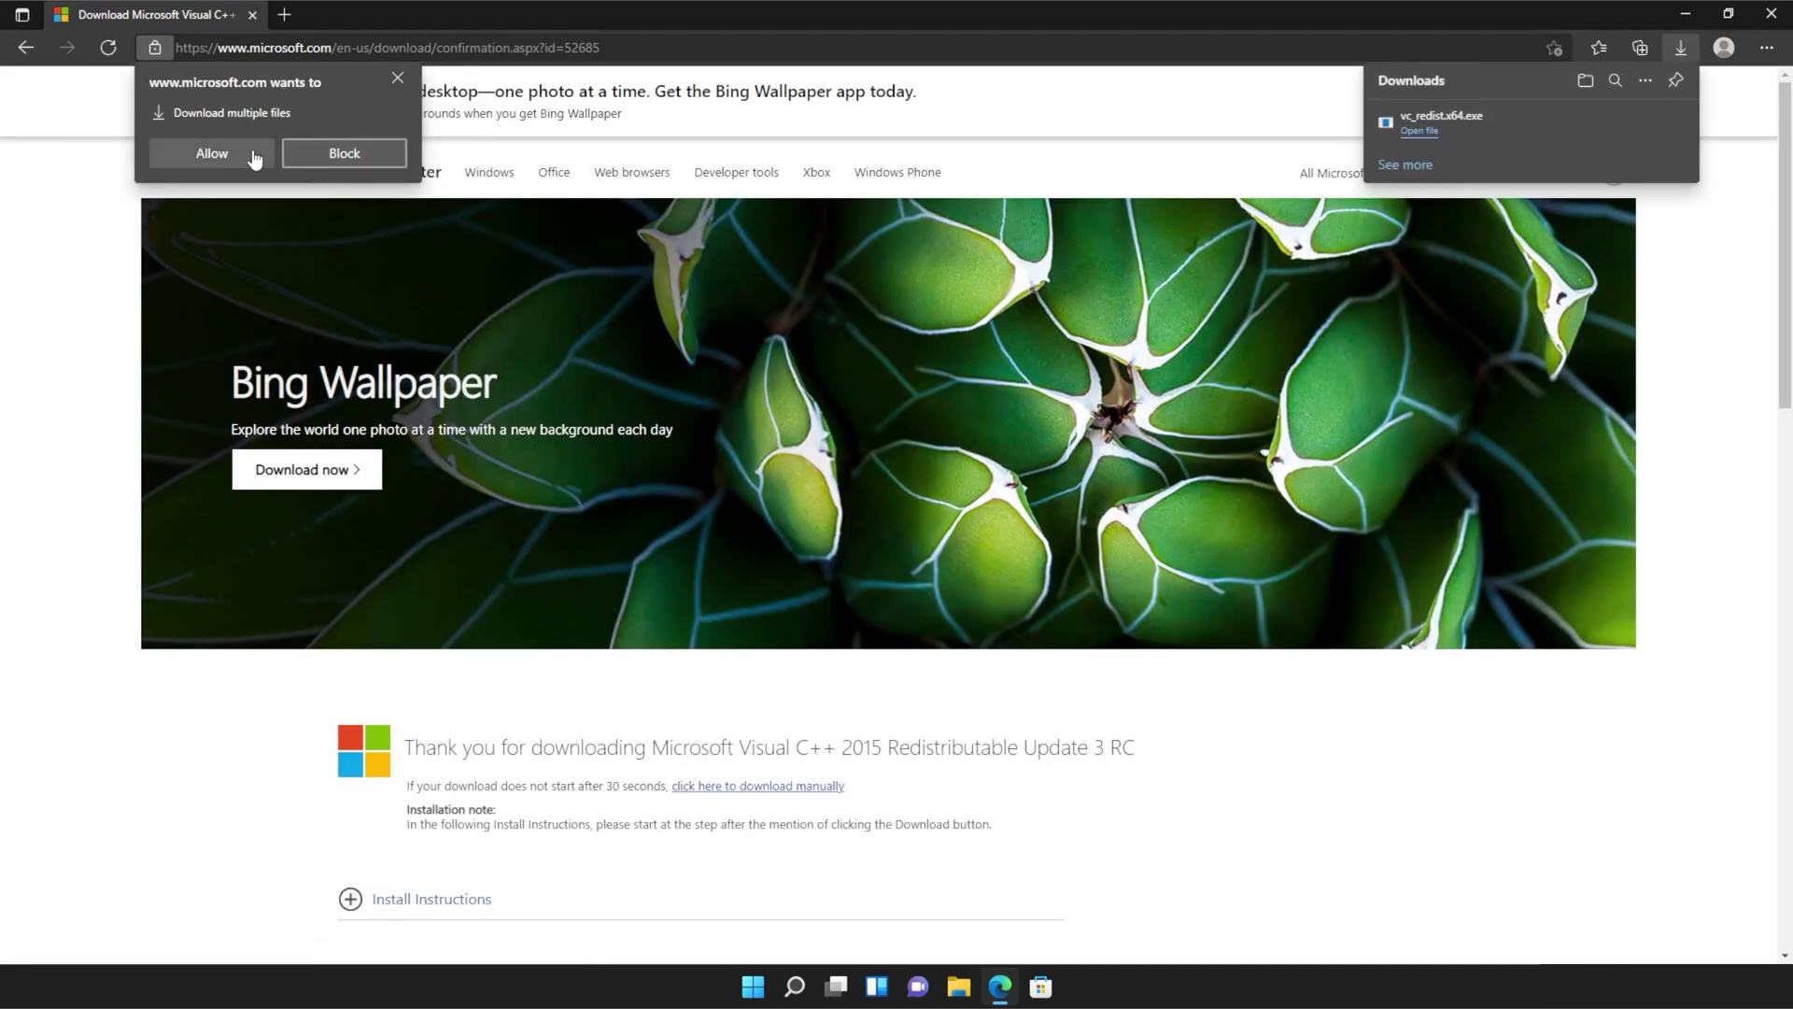
click(212, 152)
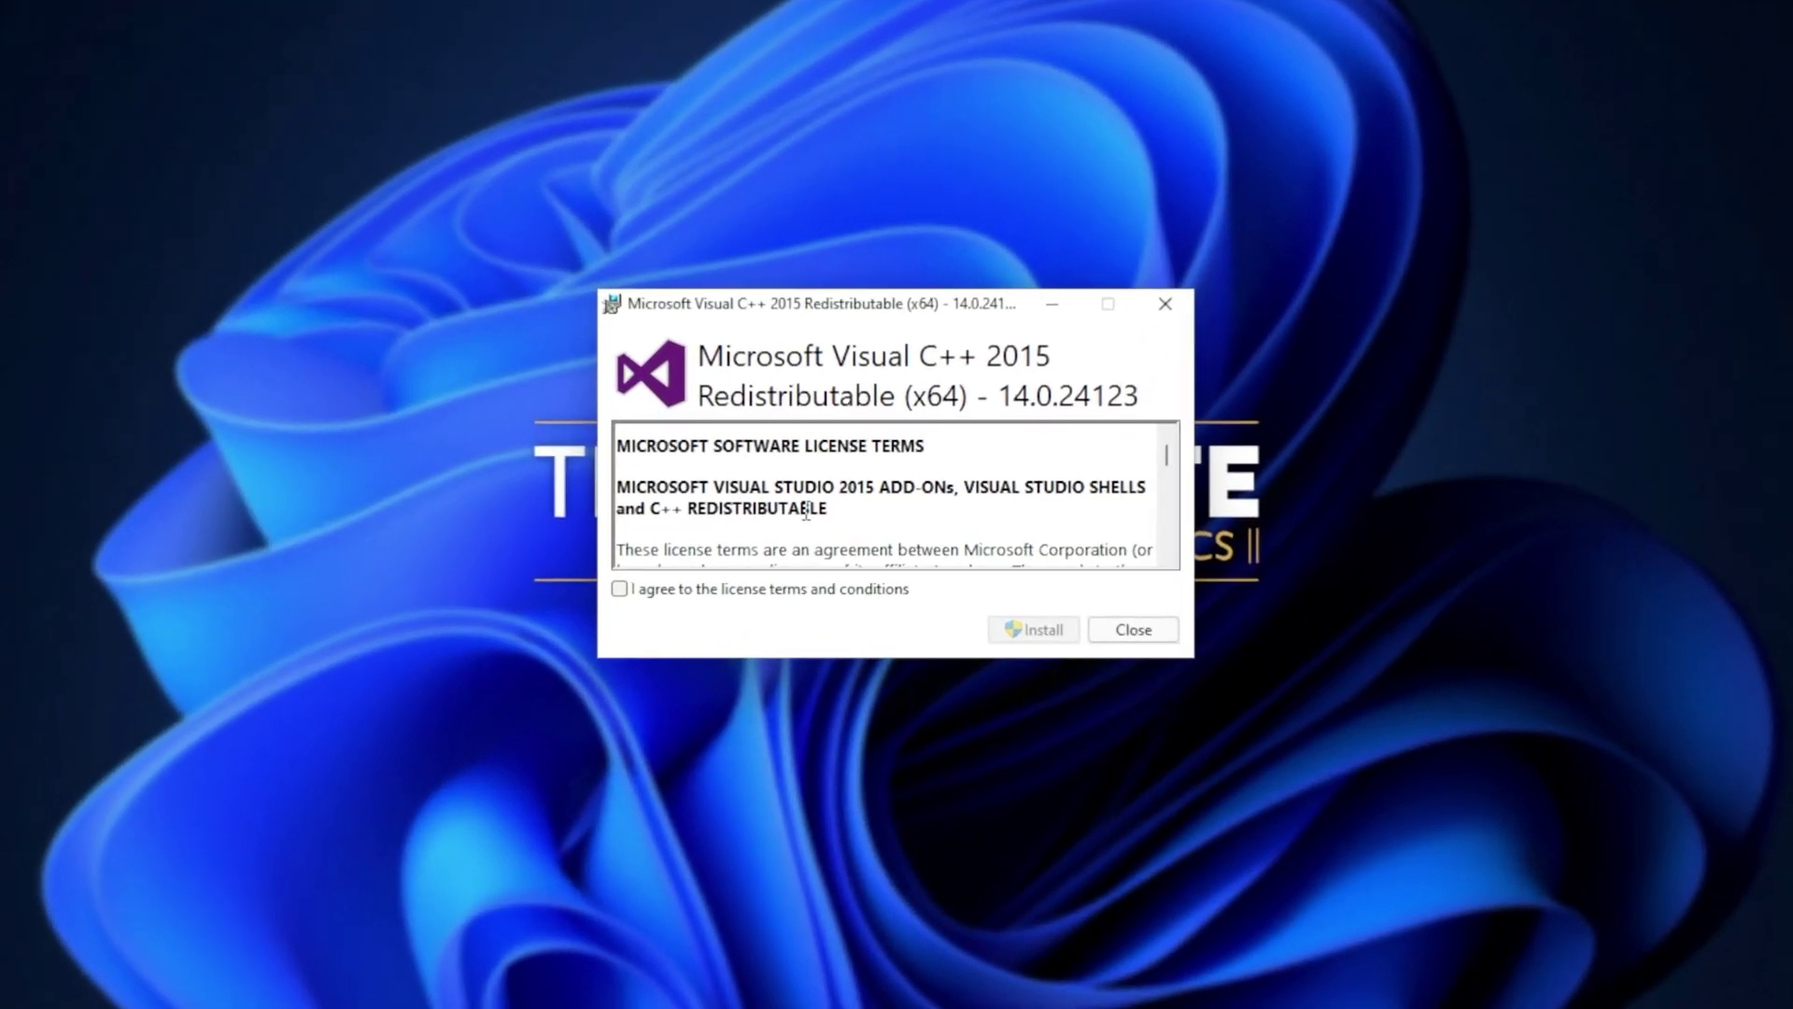
Step: Accept the license terms and install the x64 Visual C++ 2015 Redistributable, approving the UAC prompt
click(764, 595)
click(1036, 631)
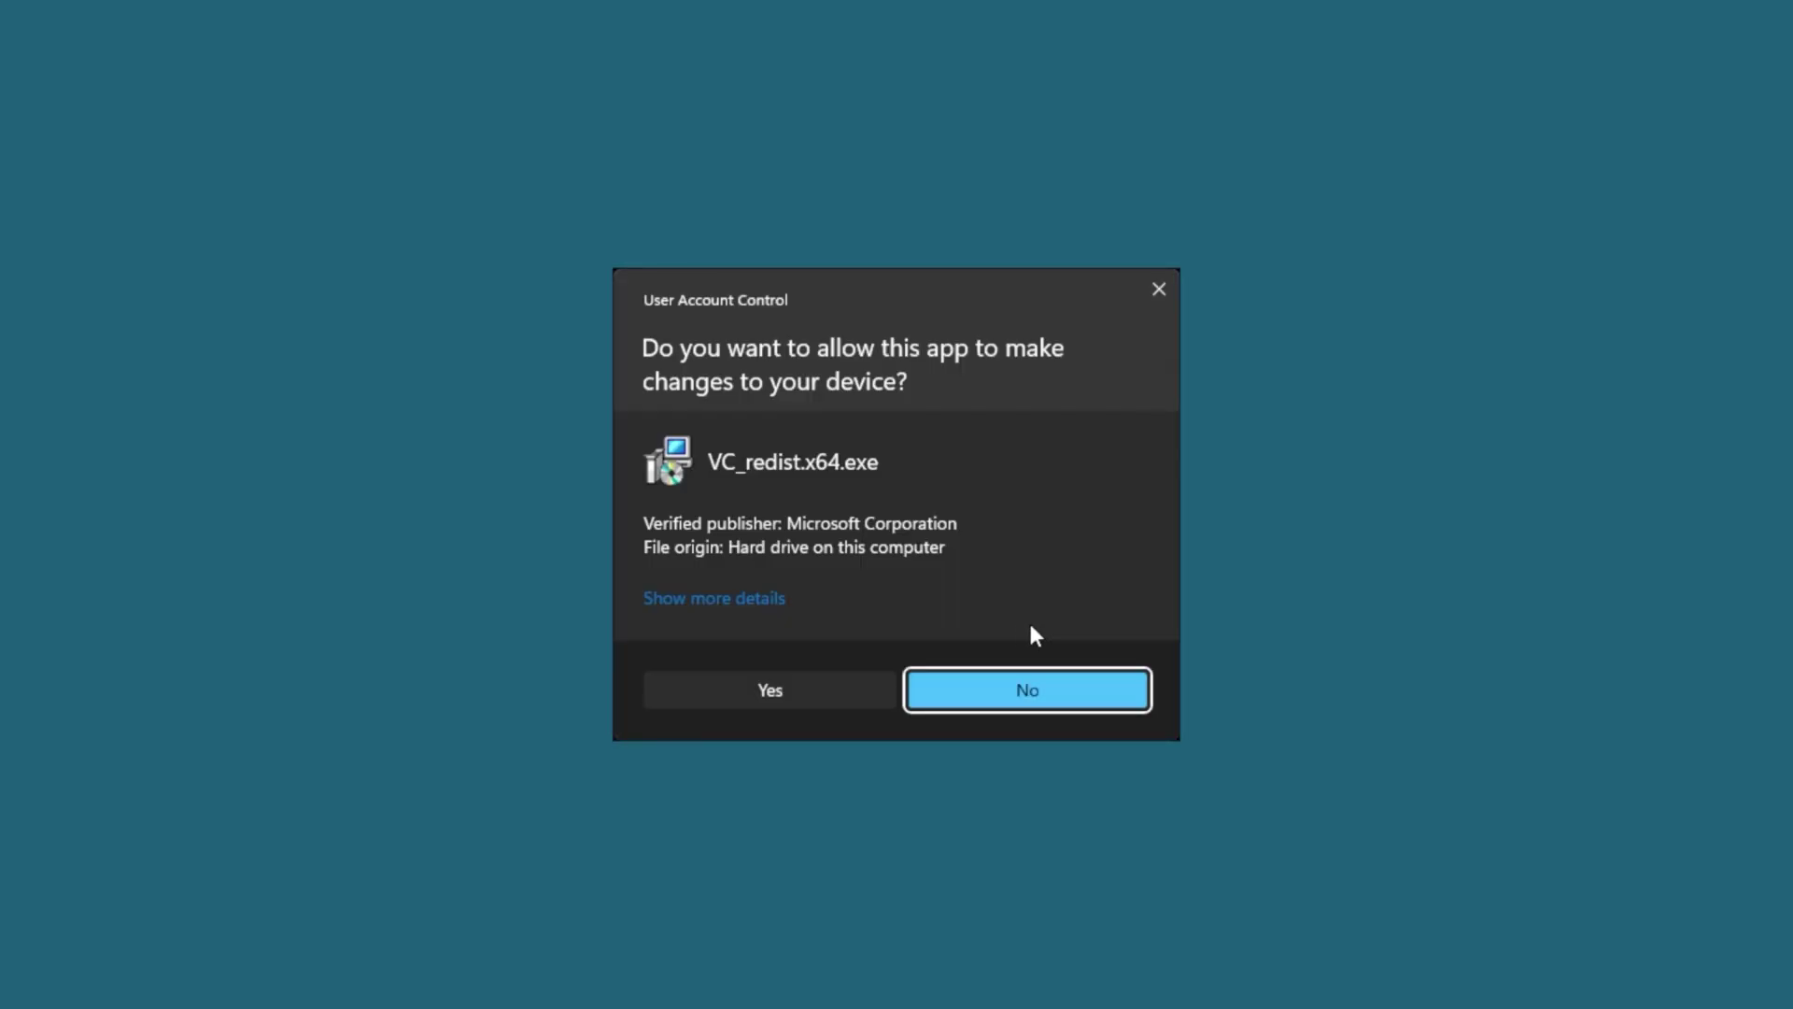
click(844, 692)
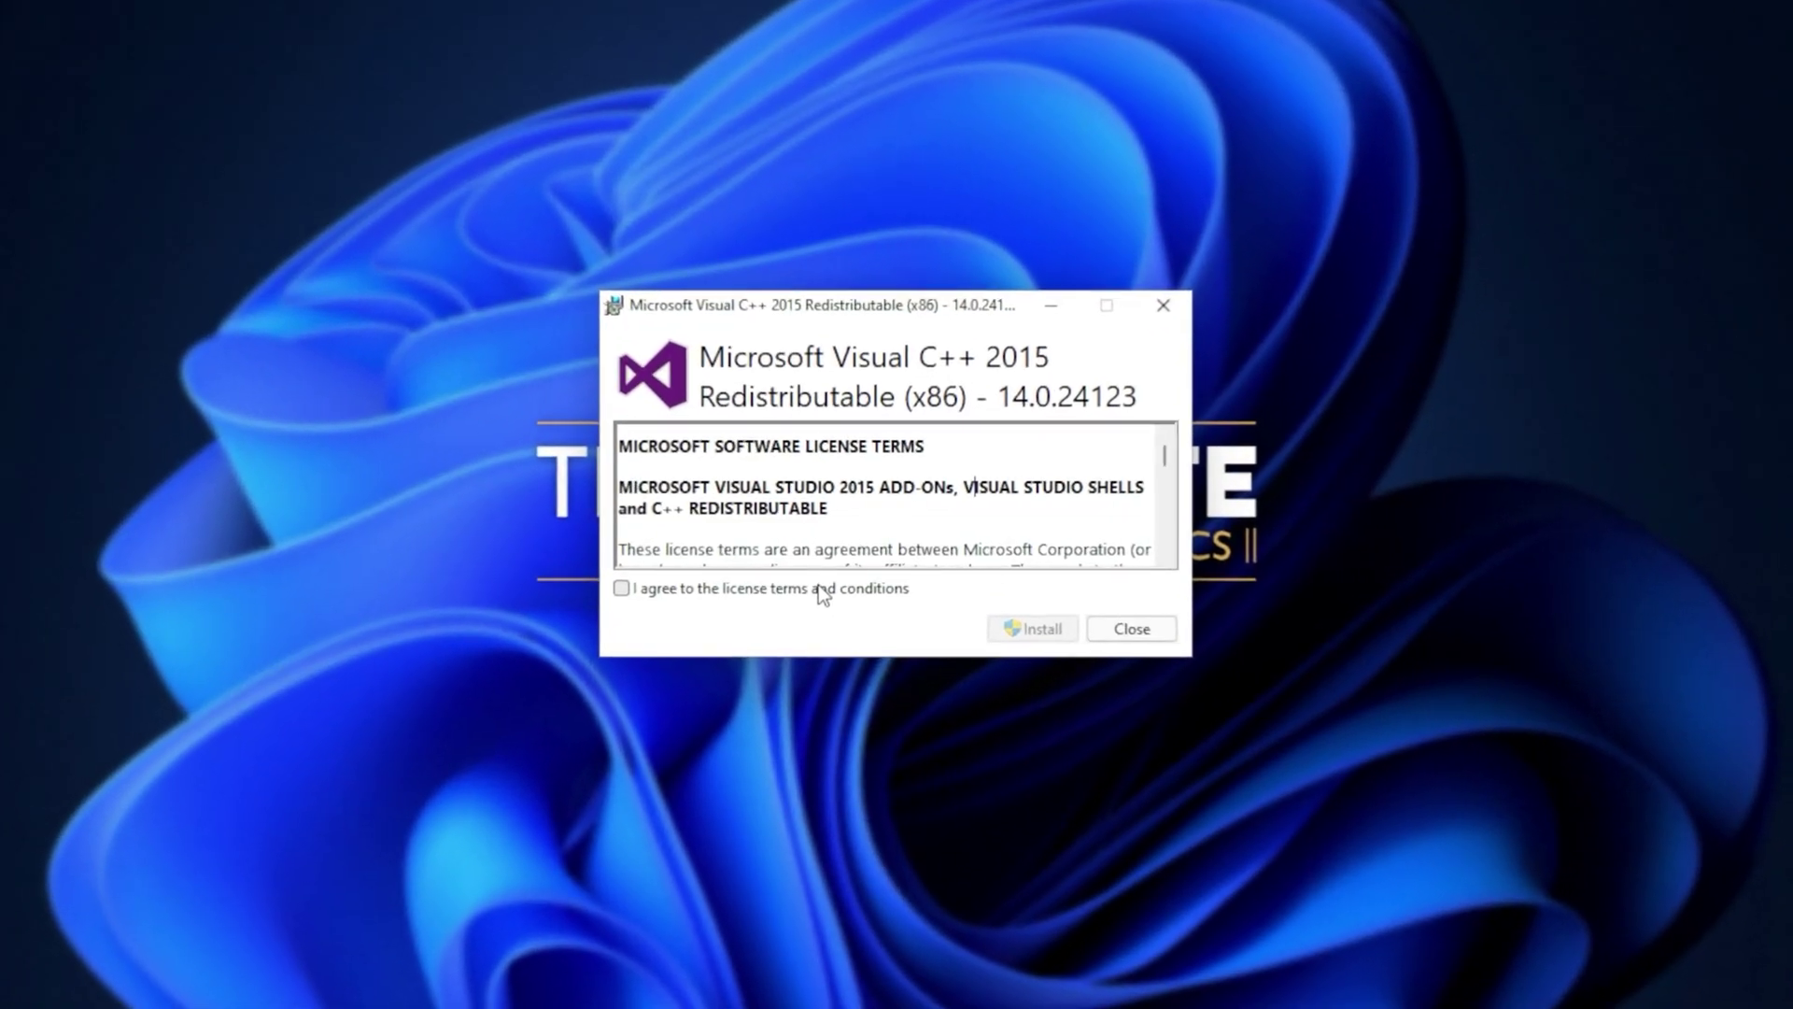
Step: Accept the license, install the x86 Visual C++ 2015 Redistributable with UAC approval, and close setup
click(821, 590)
click(1033, 630)
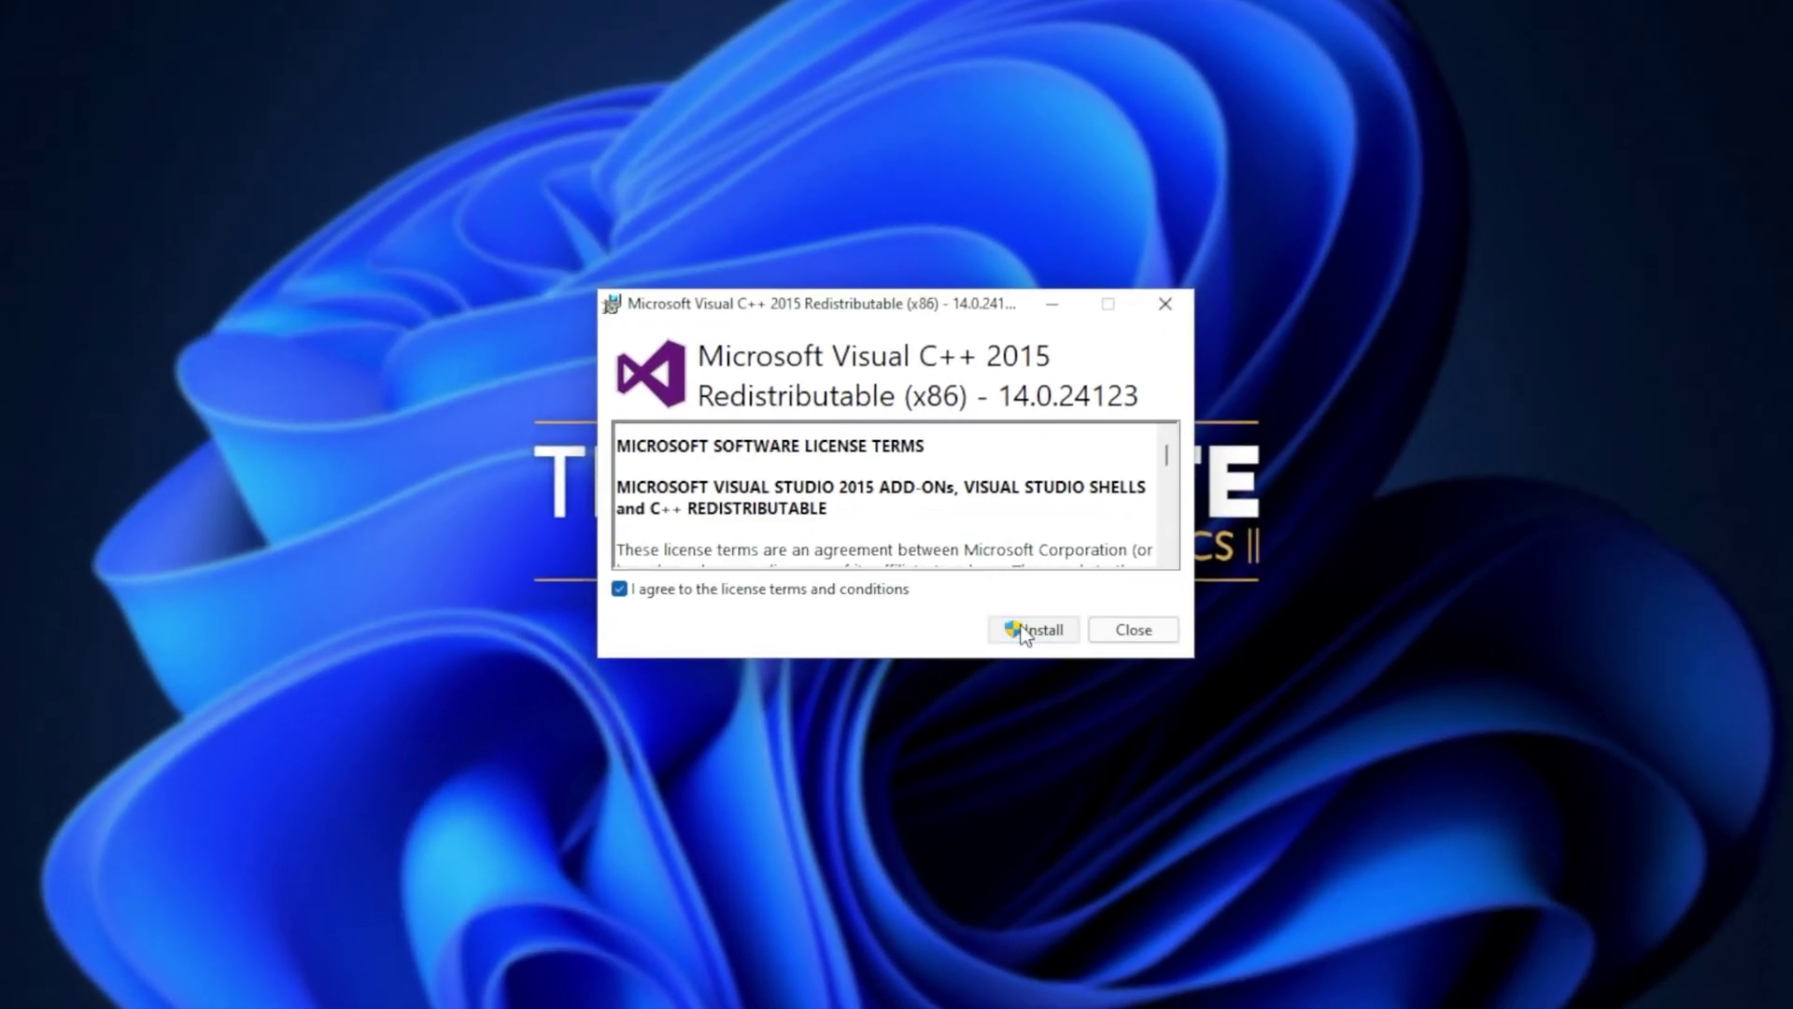
click(836, 702)
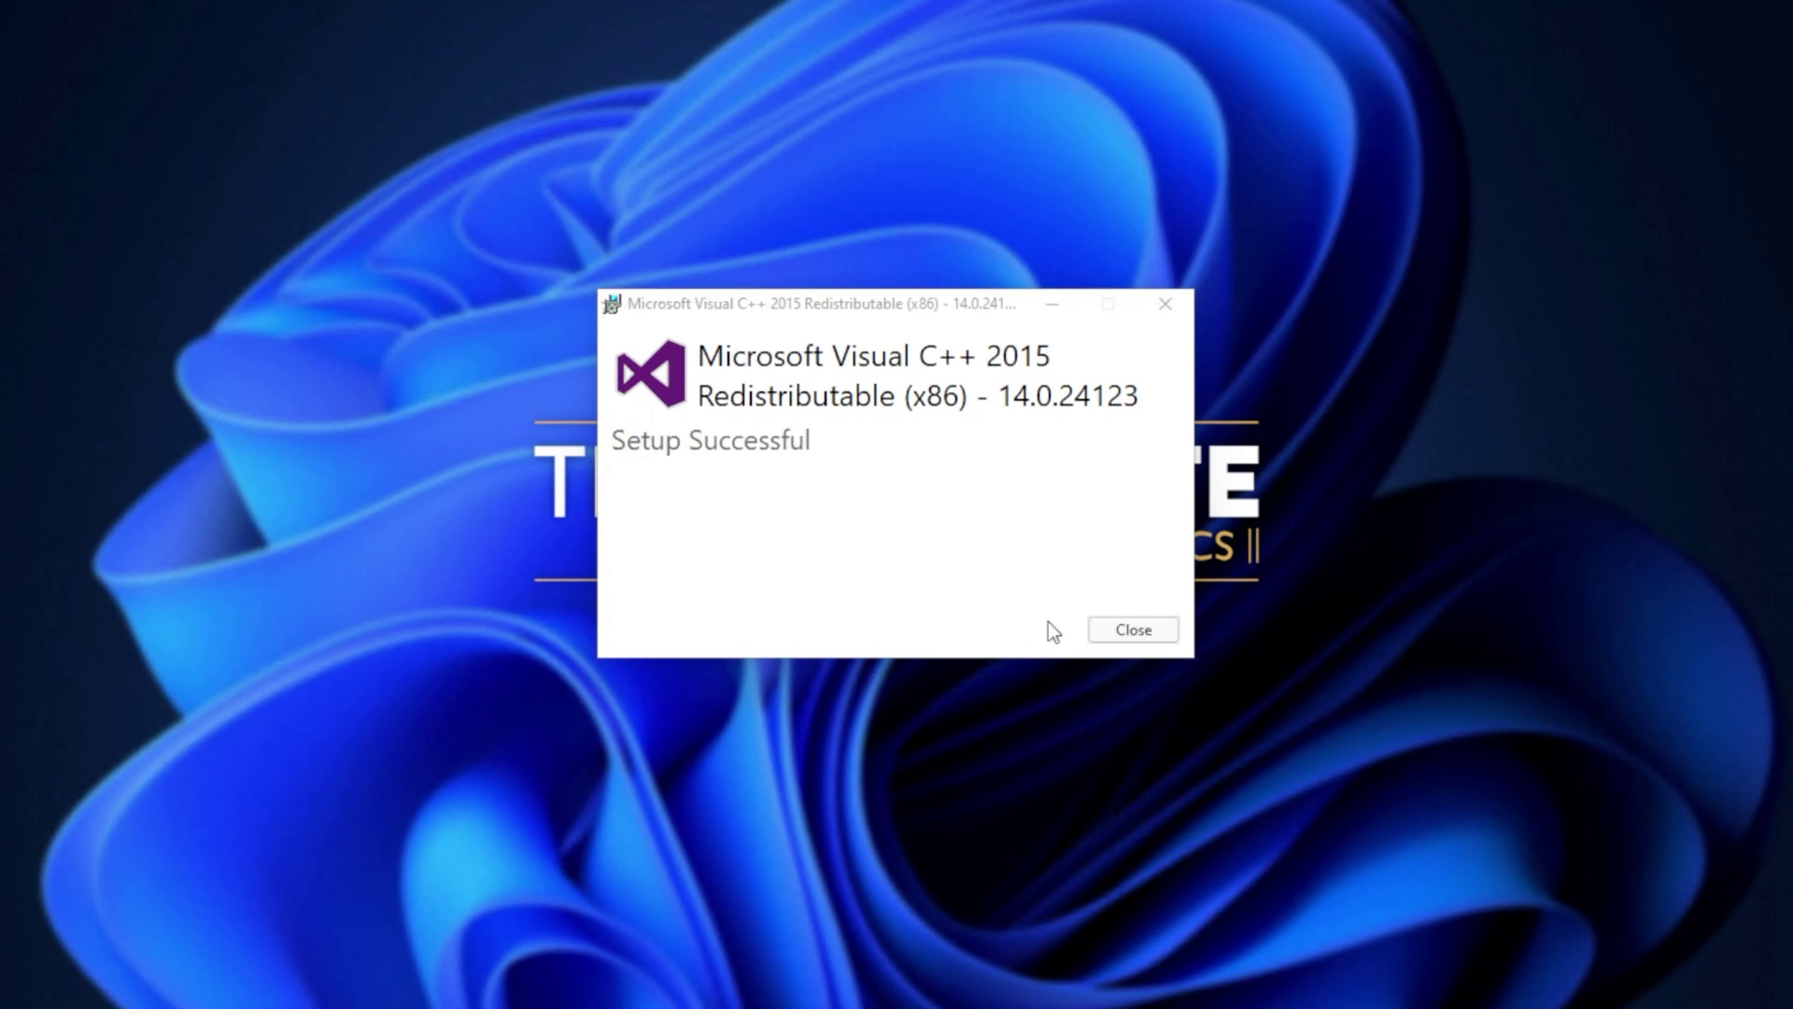
click(1132, 629)
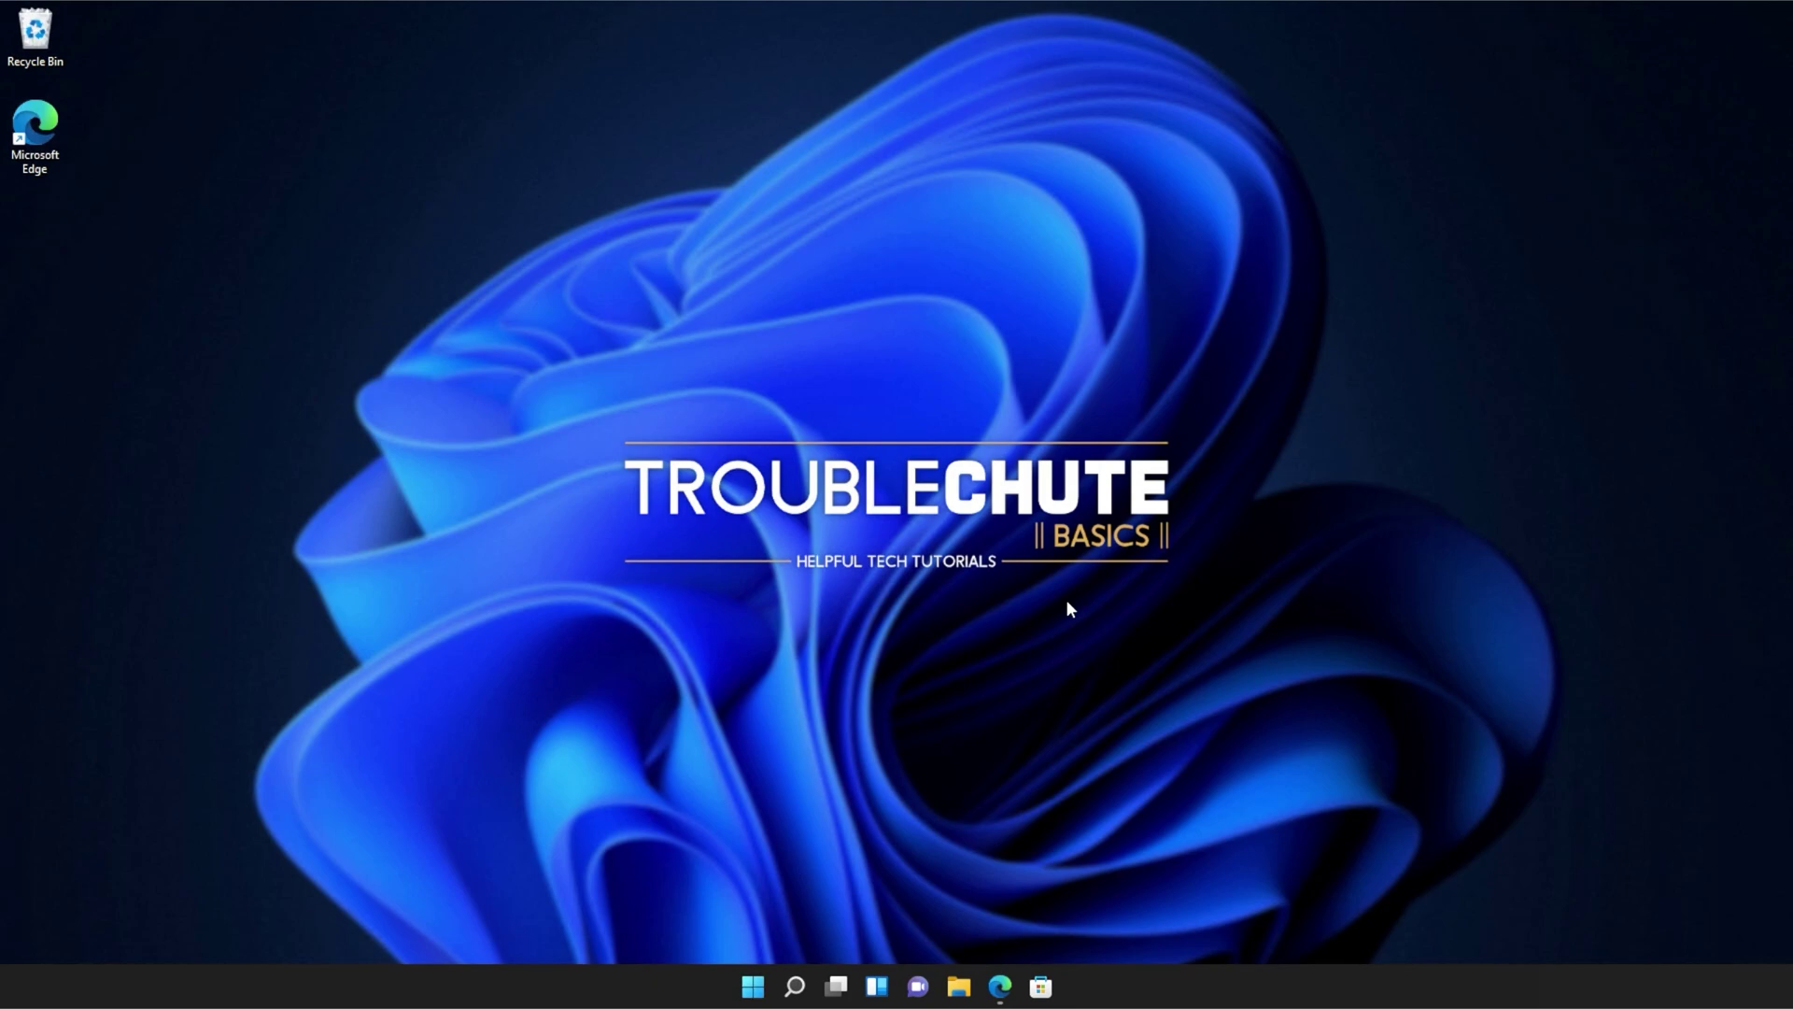
Step: Find Command Prompt via Start search for cmd and run it as administrator
key(super)
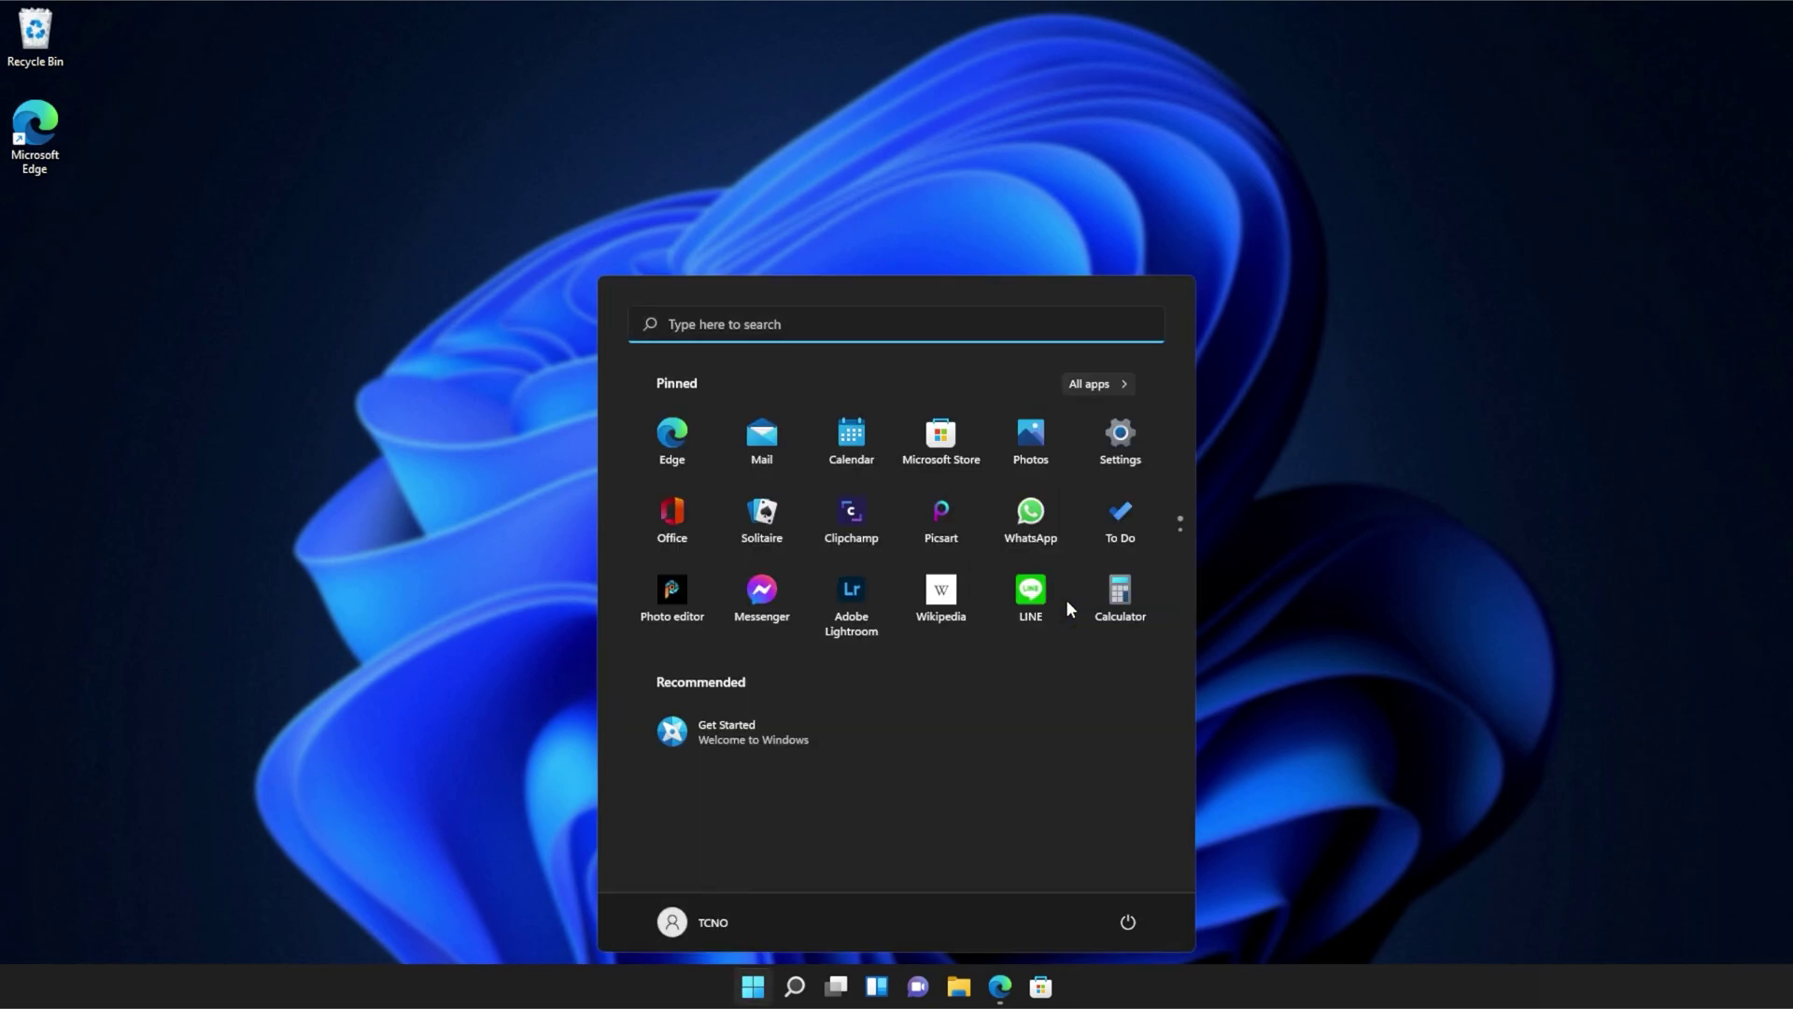
click(747, 324)
text(c)
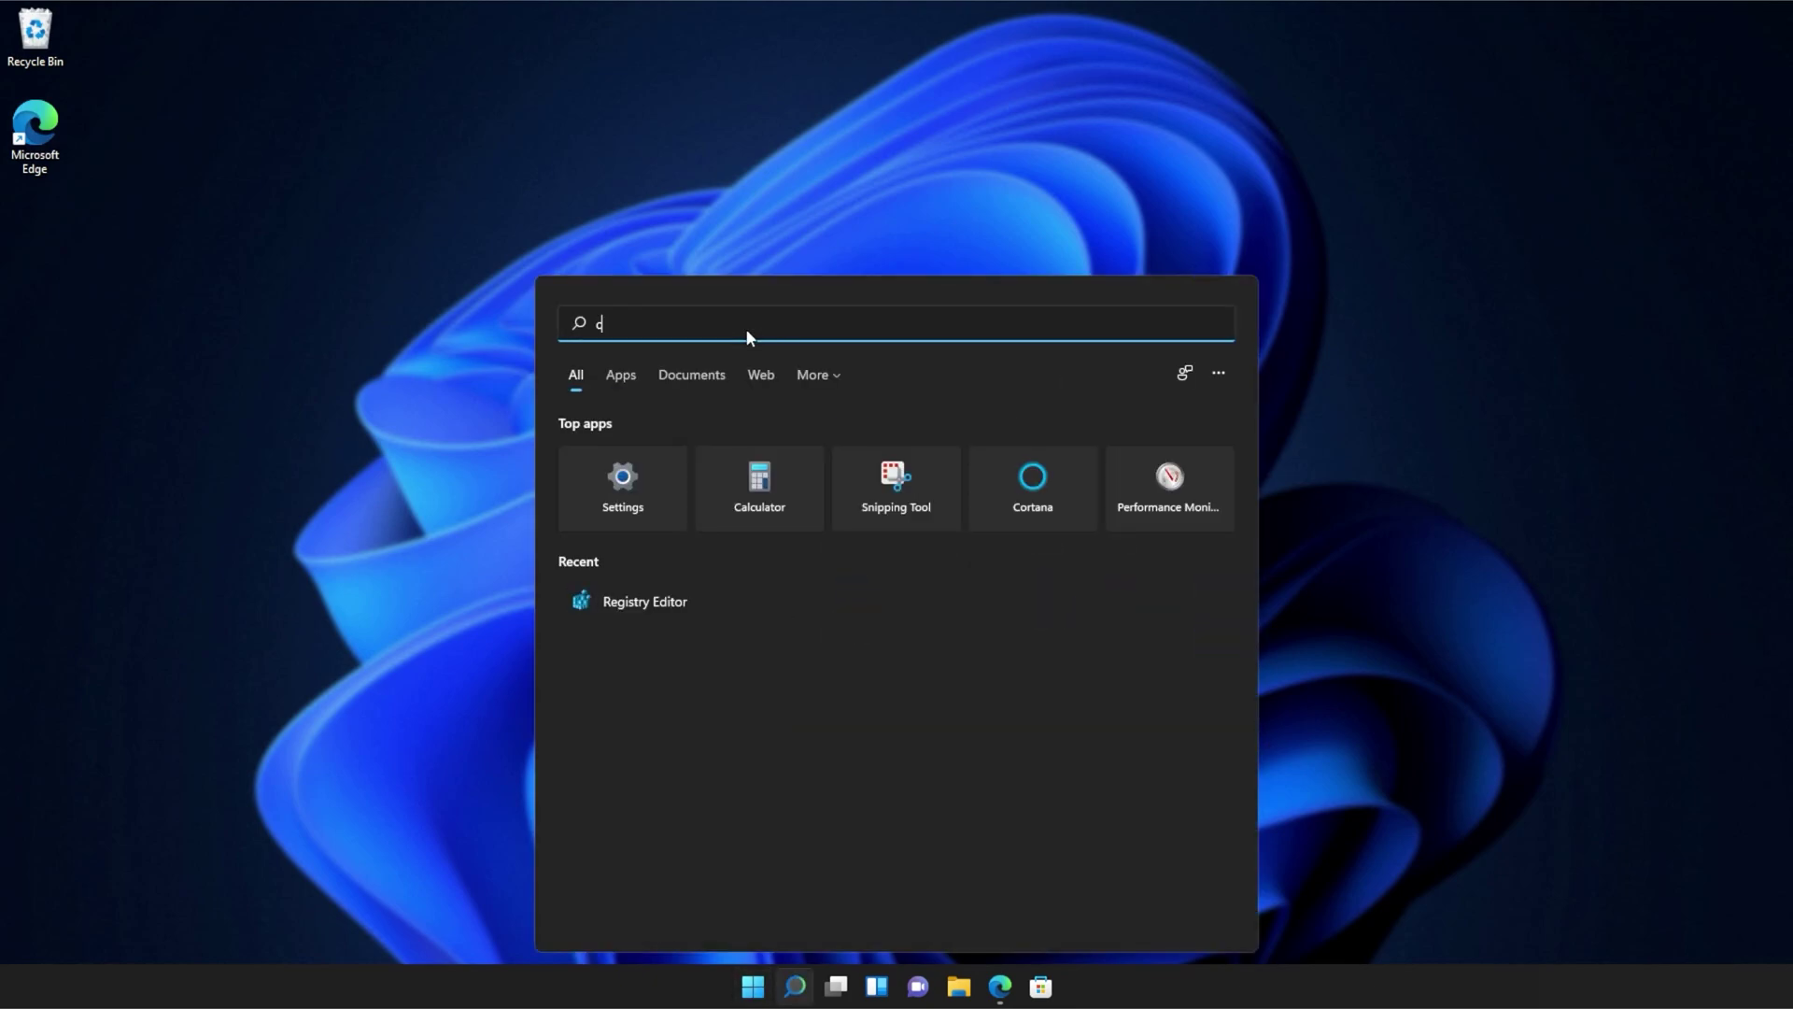
text(md)
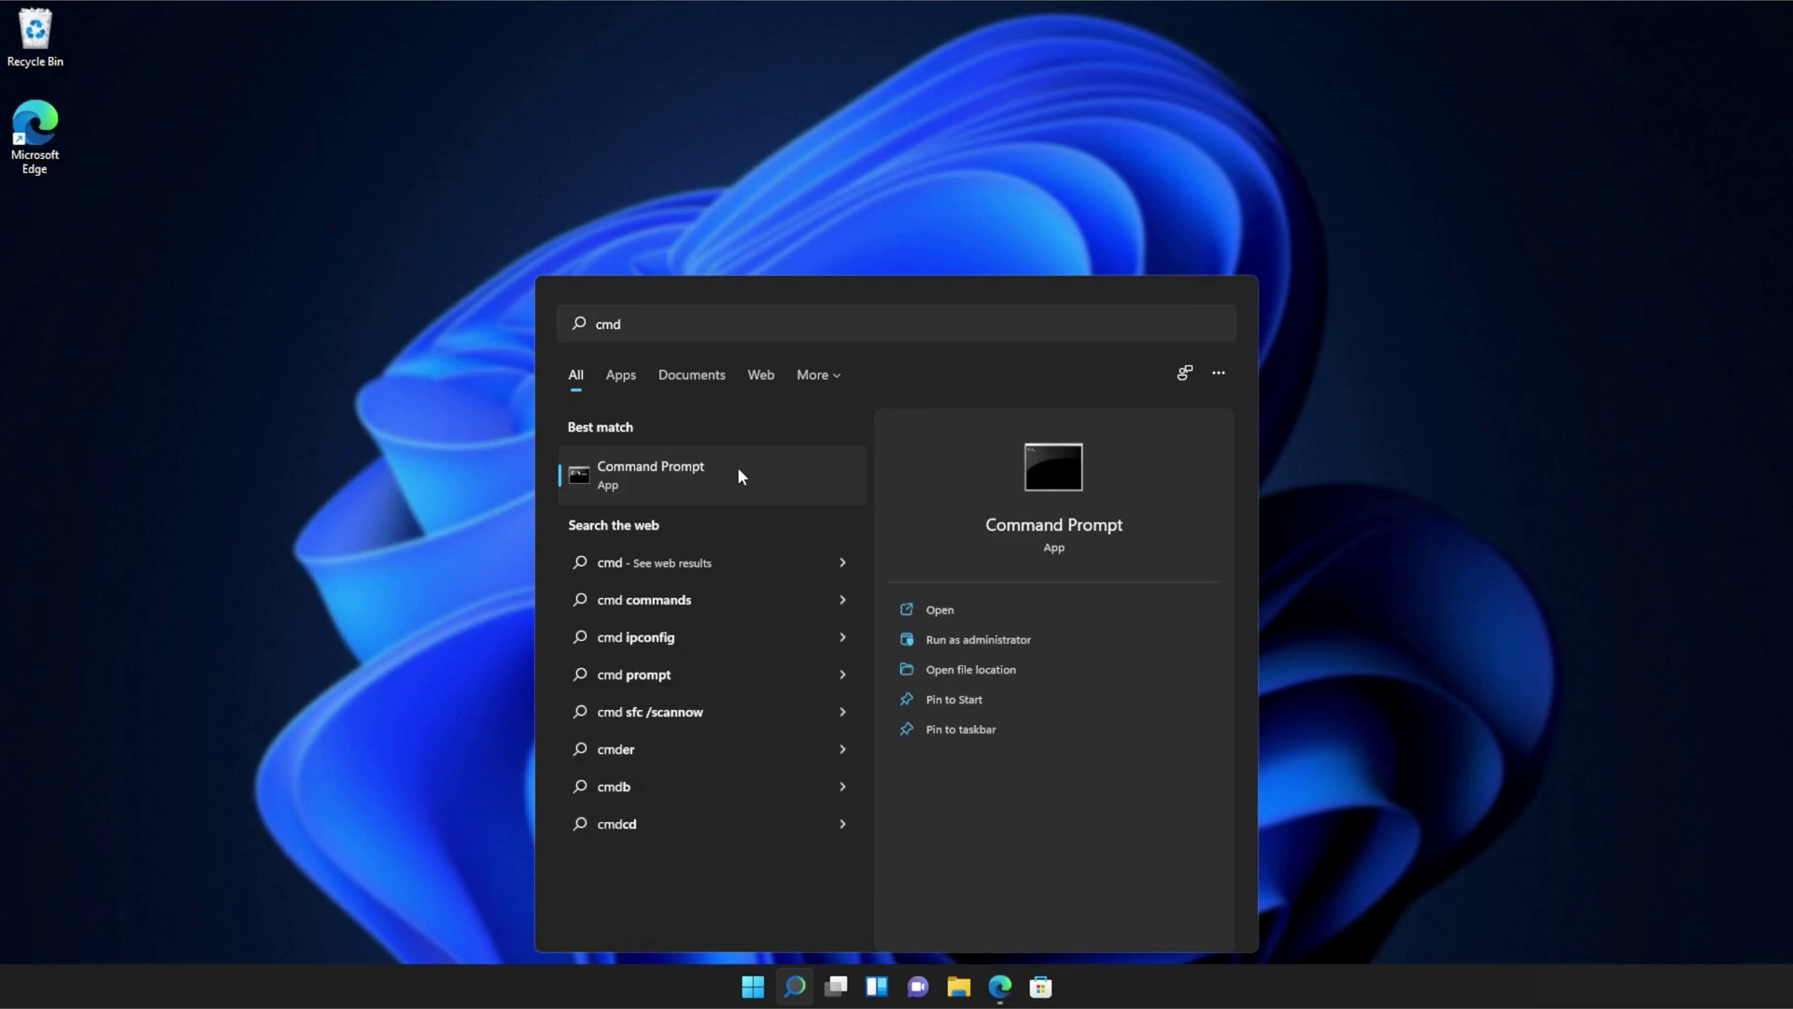
right_click(738, 470)
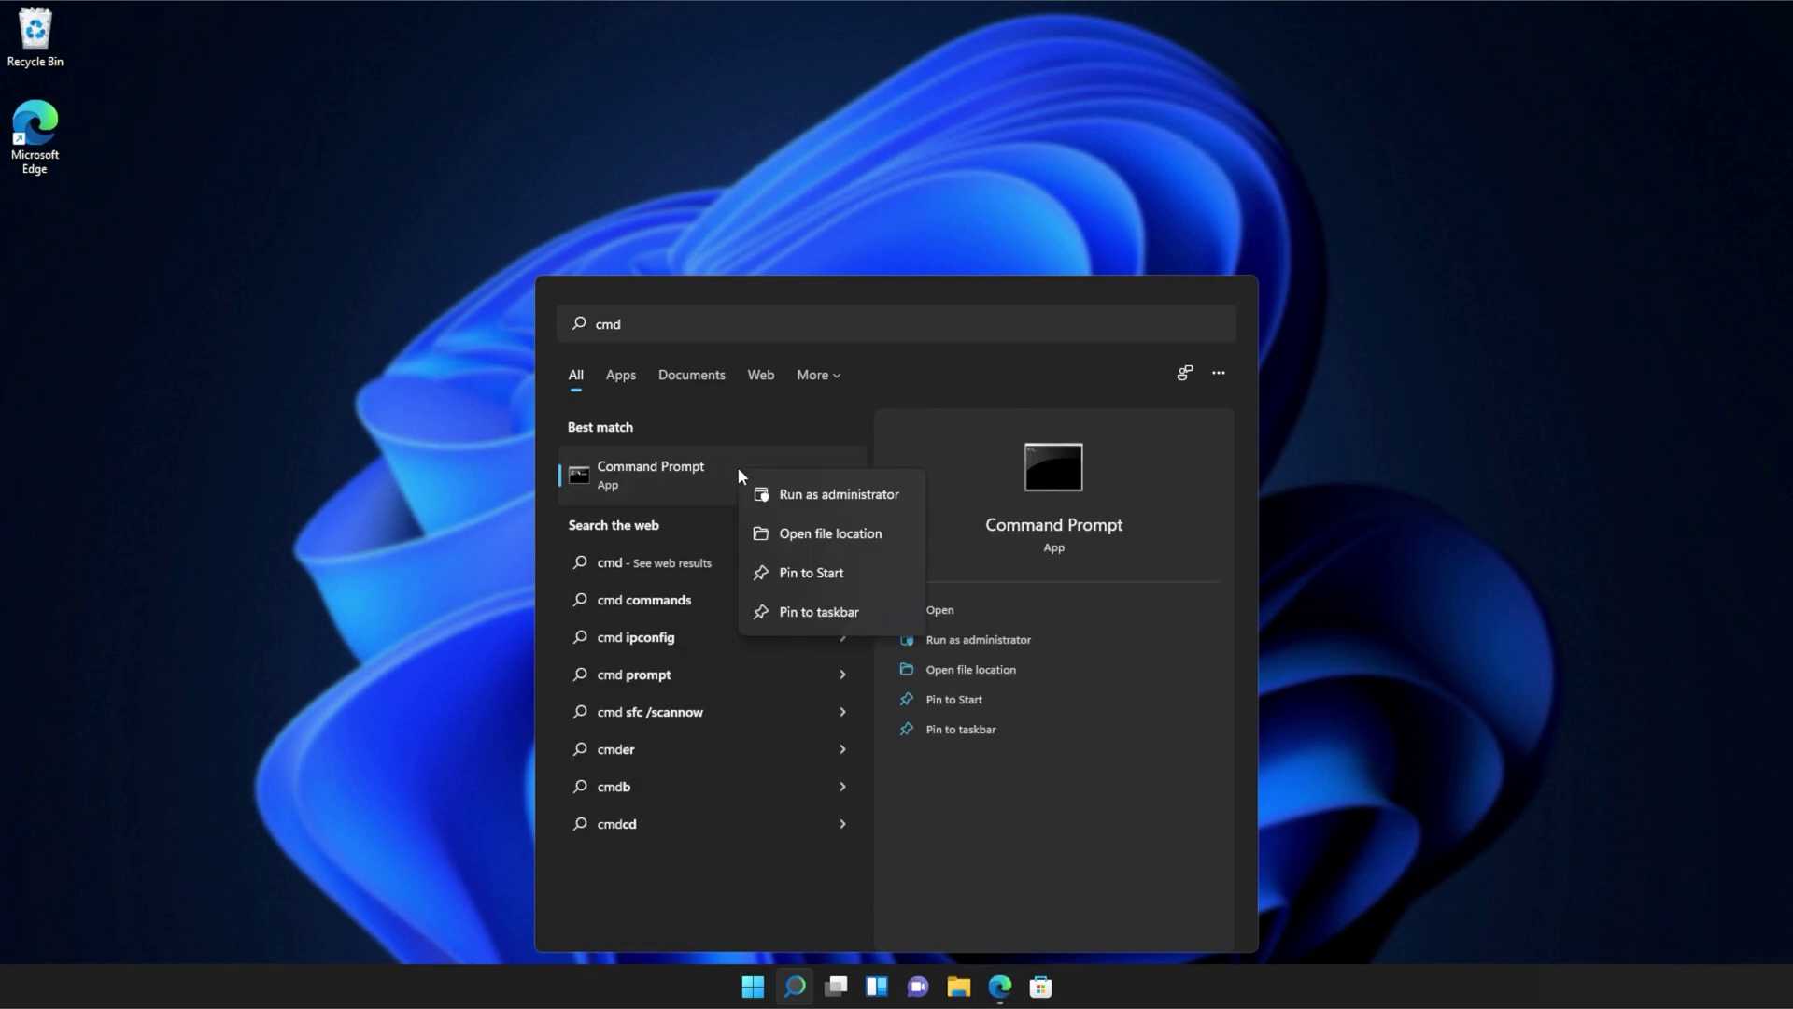
click(807, 495)
Step: Approve elevation, centre the Command Prompt window, and run sfc /scannow to 100% completion
click(835, 645)
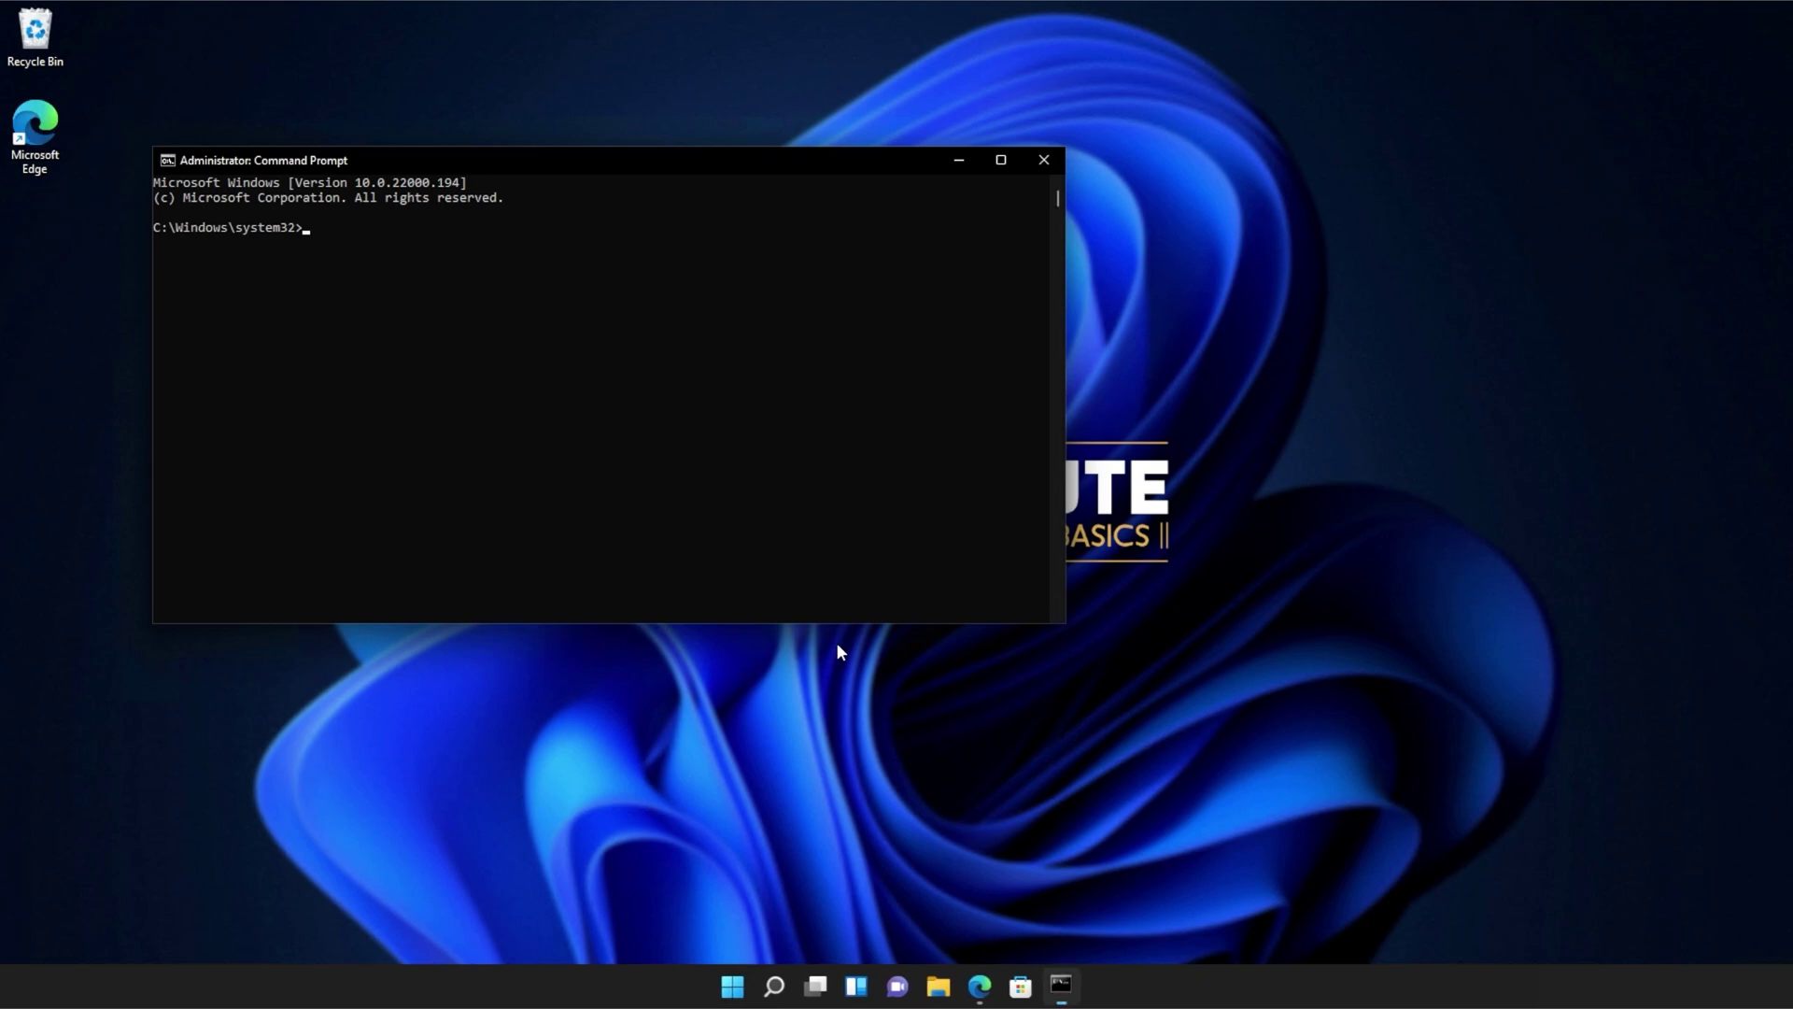
drag(792, 171, 1061, 284)
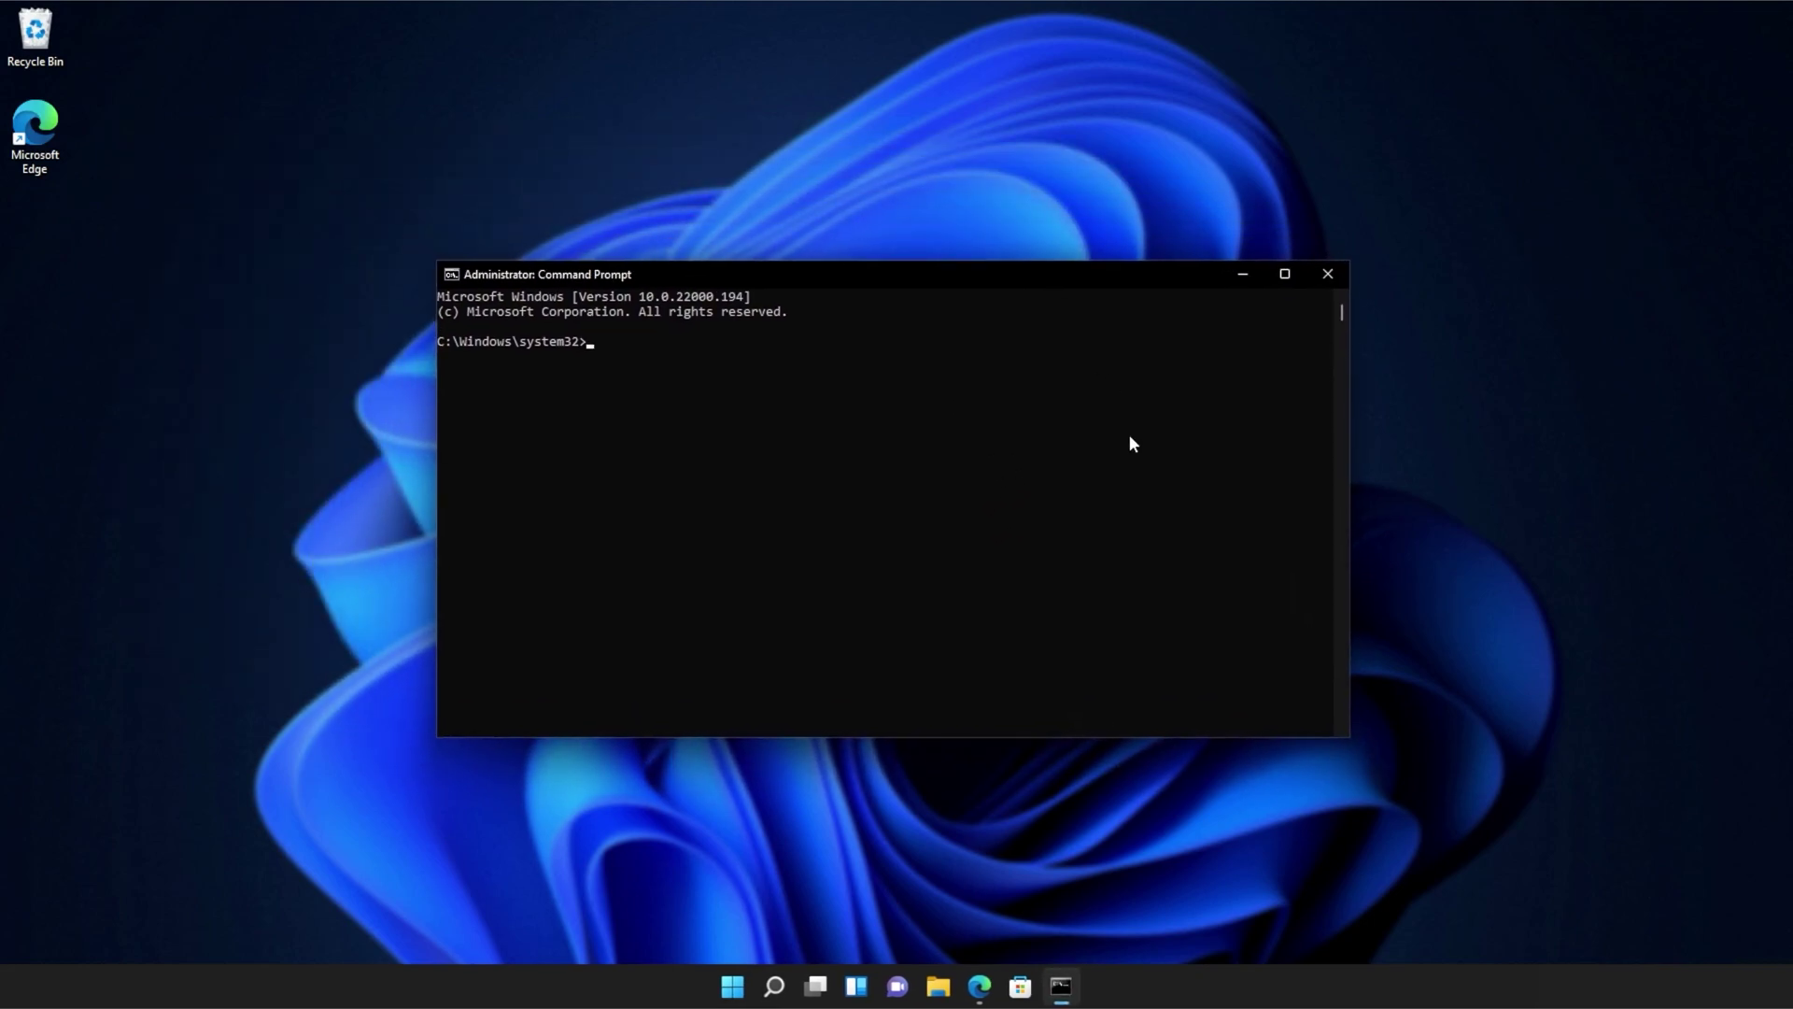
text(sfc )
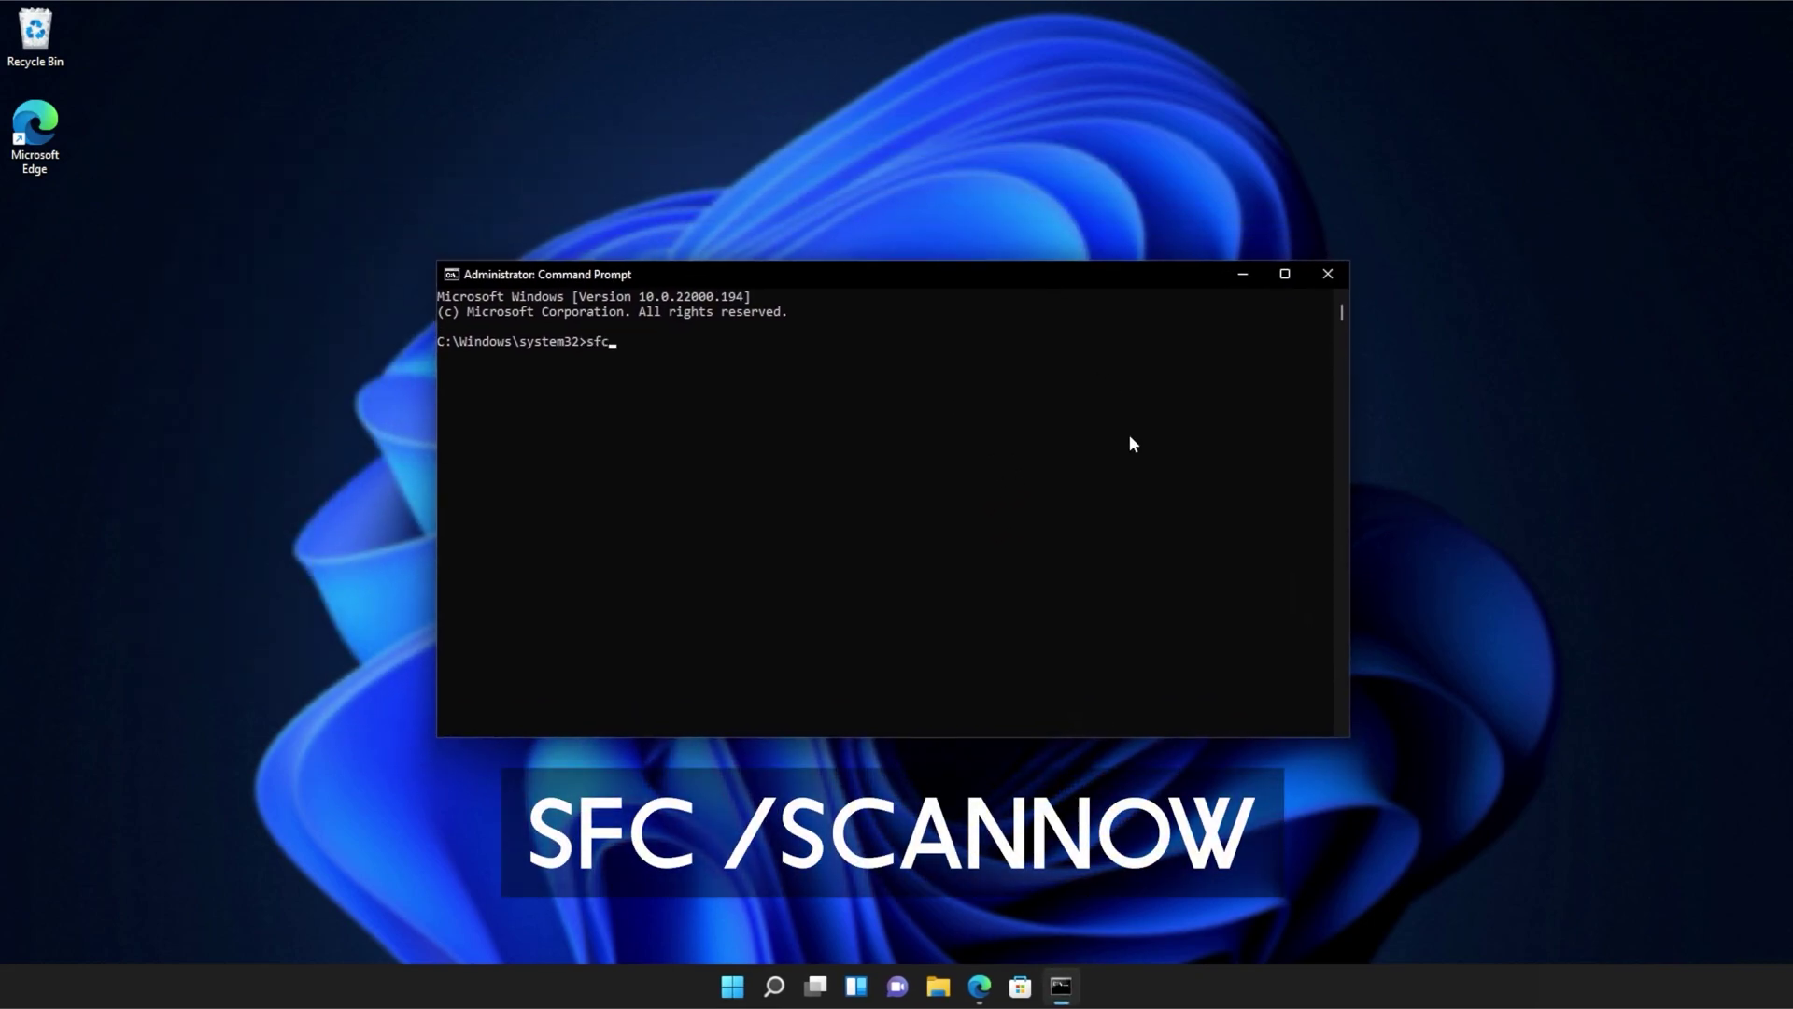
text(/sca)
text(nnow)
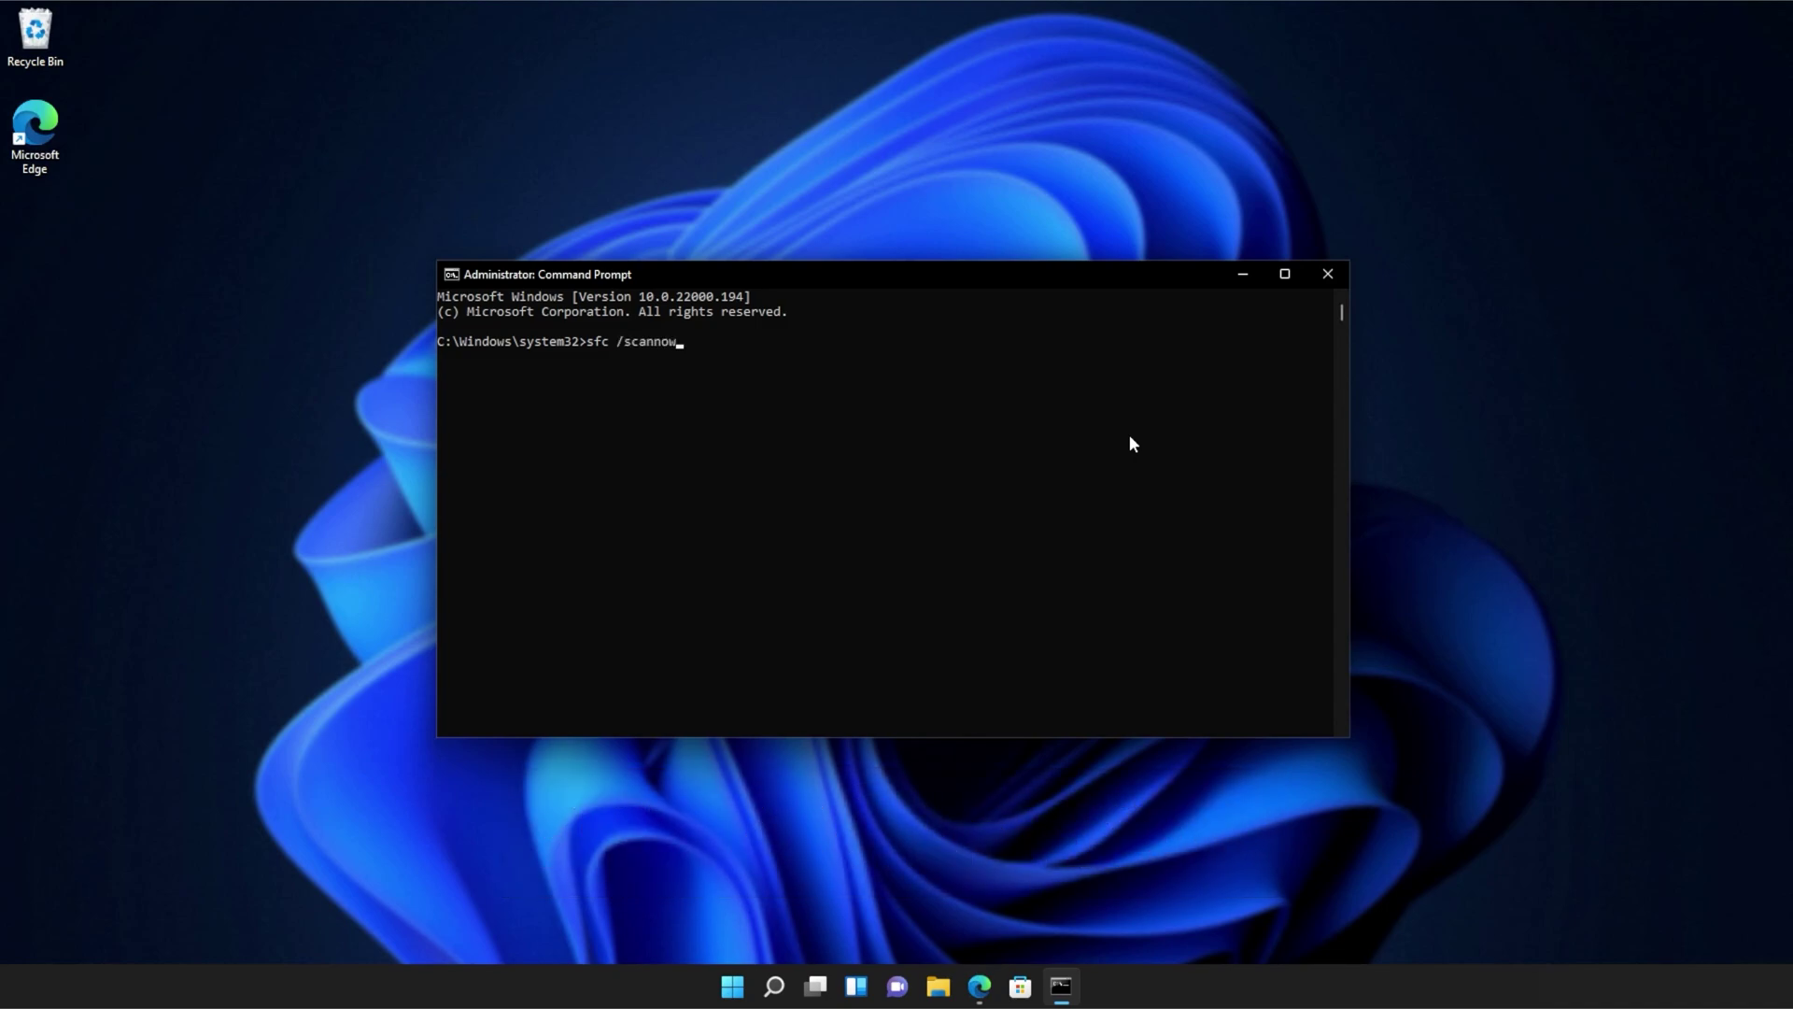
key(Return)
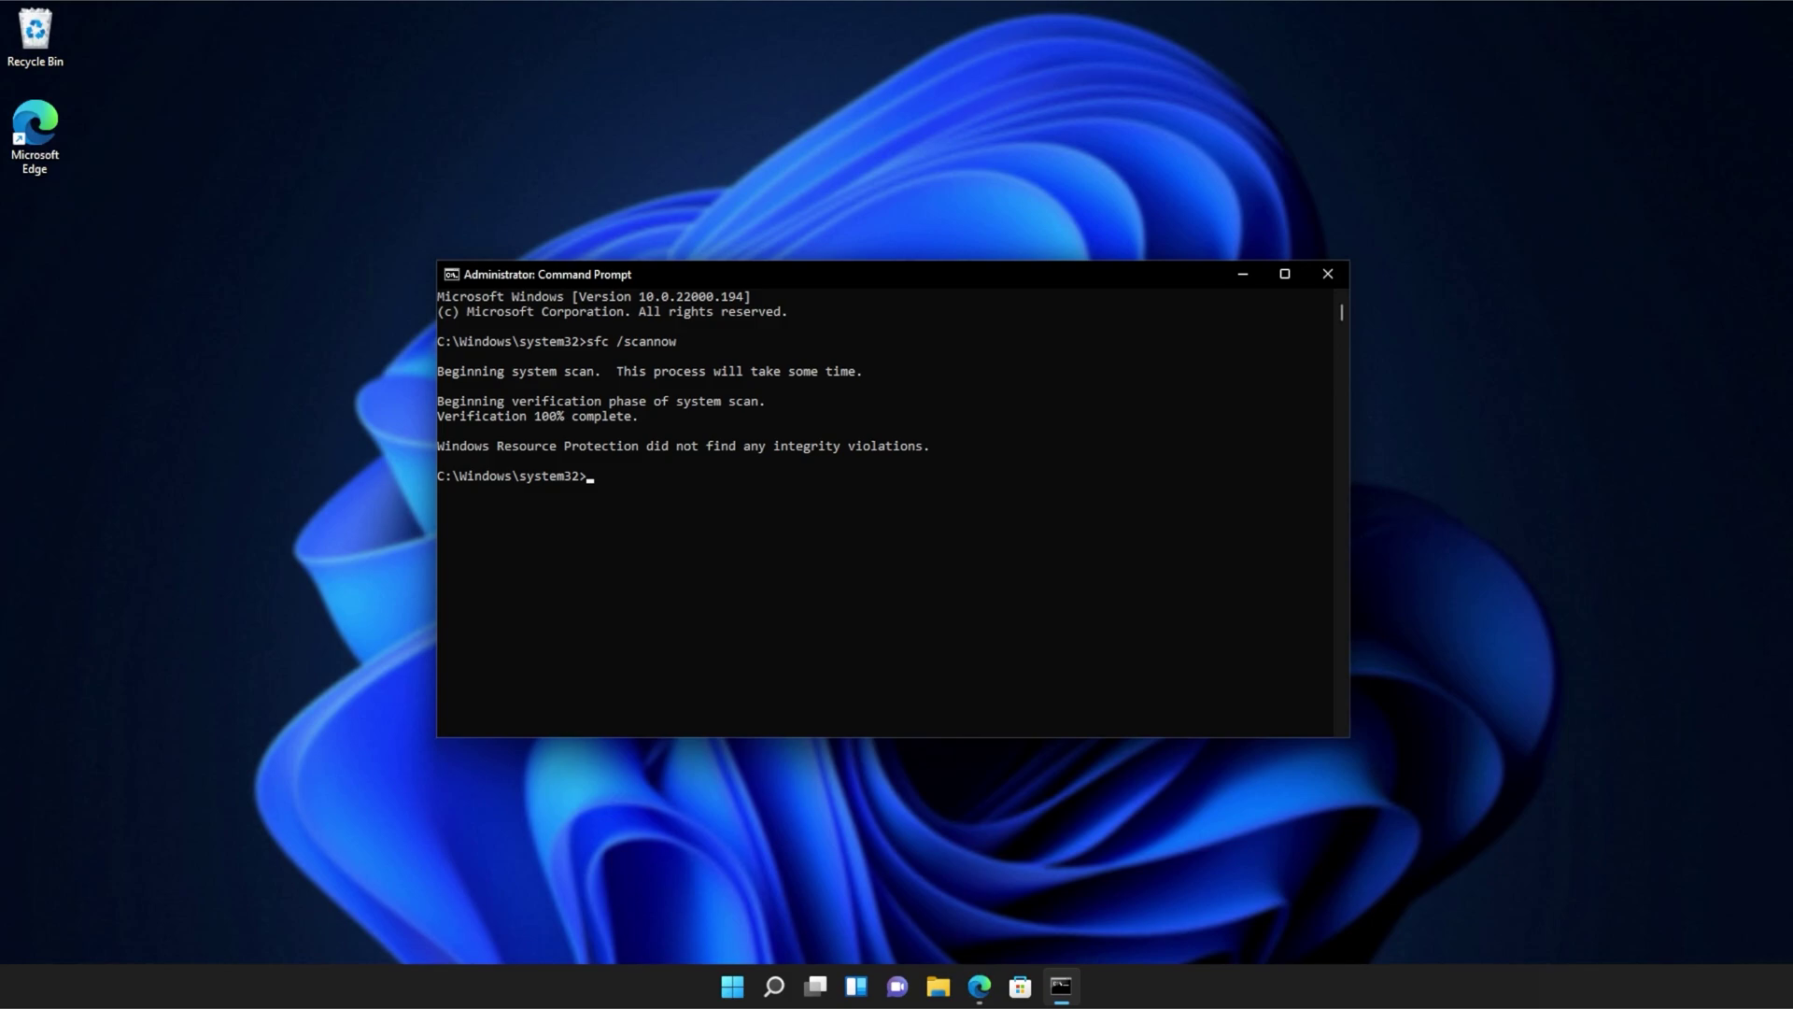
Step: Close the elevated Command Prompt window with its title-bar X
click(1329, 274)
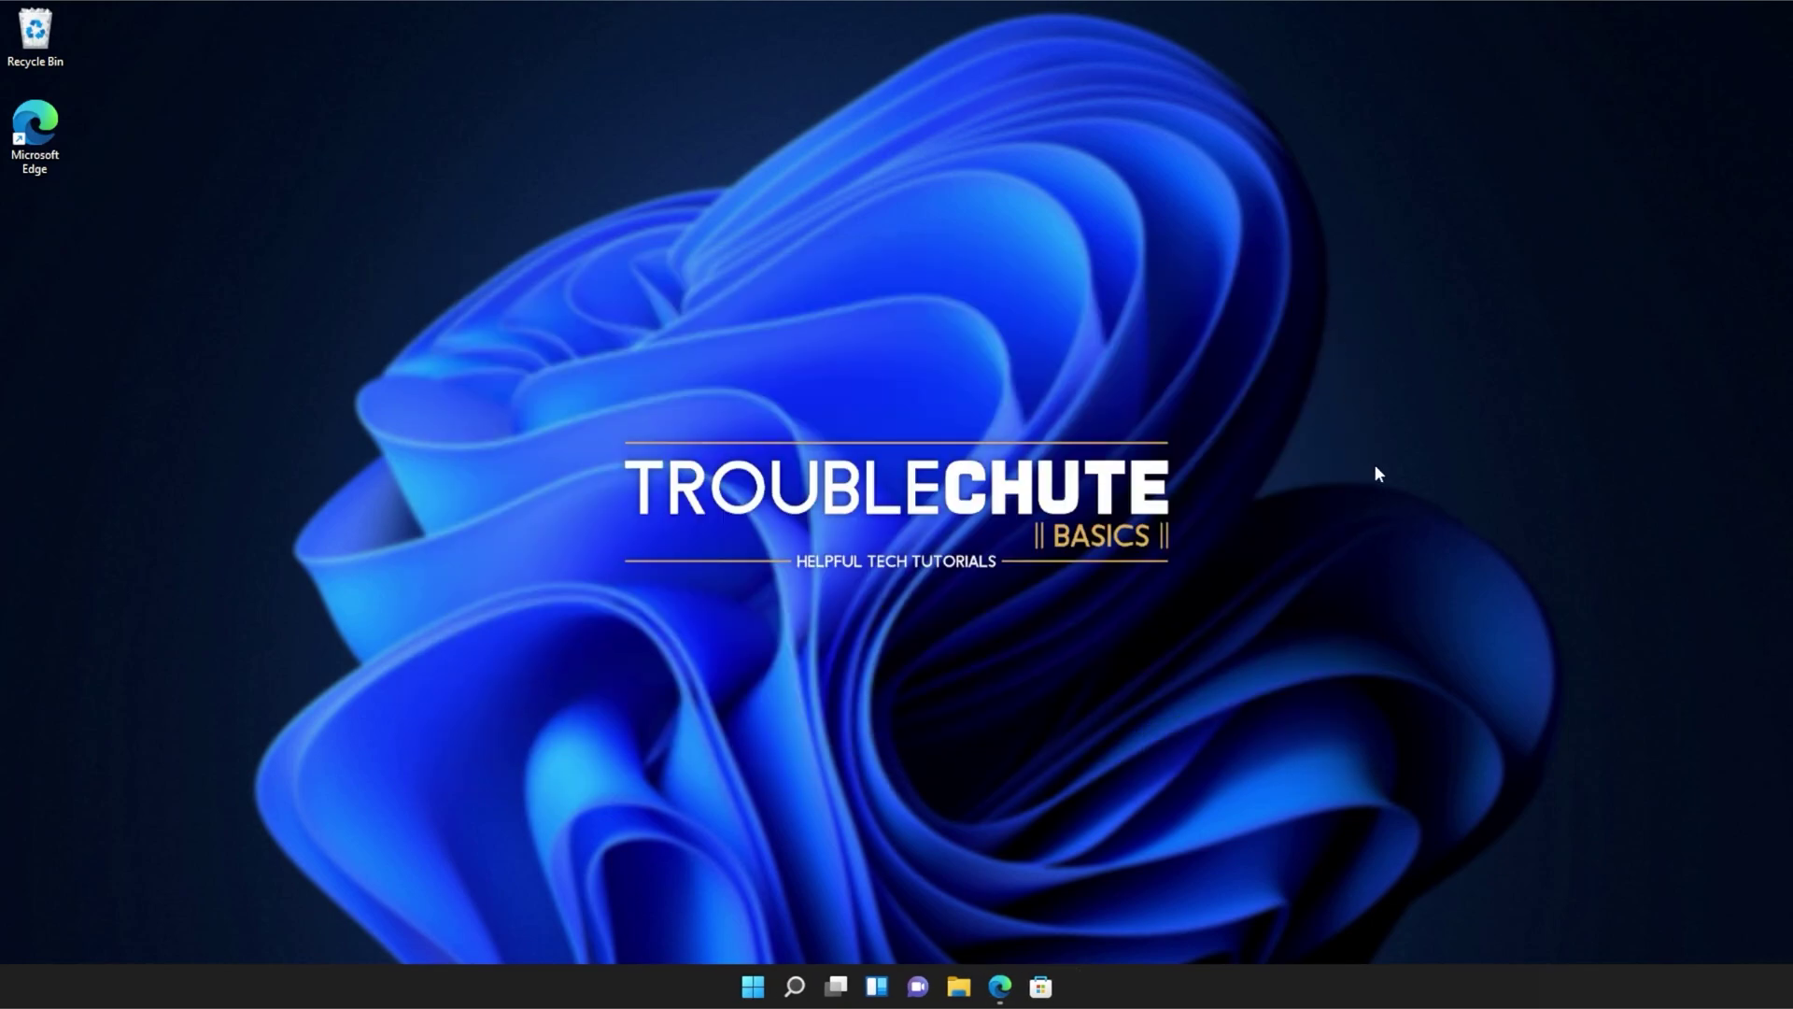